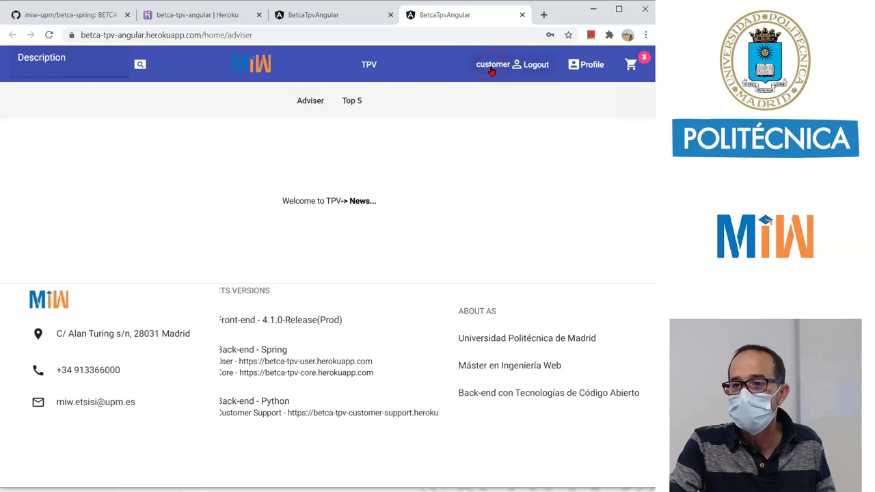
Go to Complaints from the Profile menu and confirm the customer has no complaints.
{"action": "left_click", "coordinate": [534, 68]}
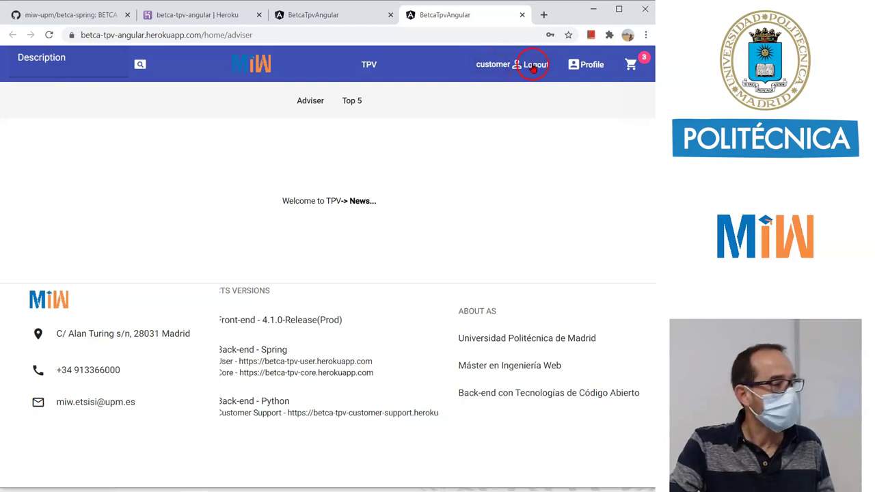
{"action": "left_click", "coordinate": [591, 69]}
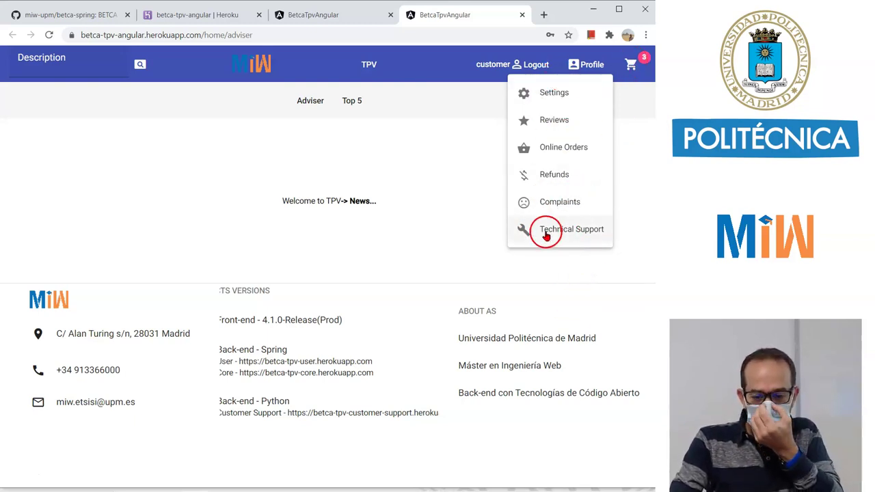
{"action": "left_click", "coordinate": [570, 203]}
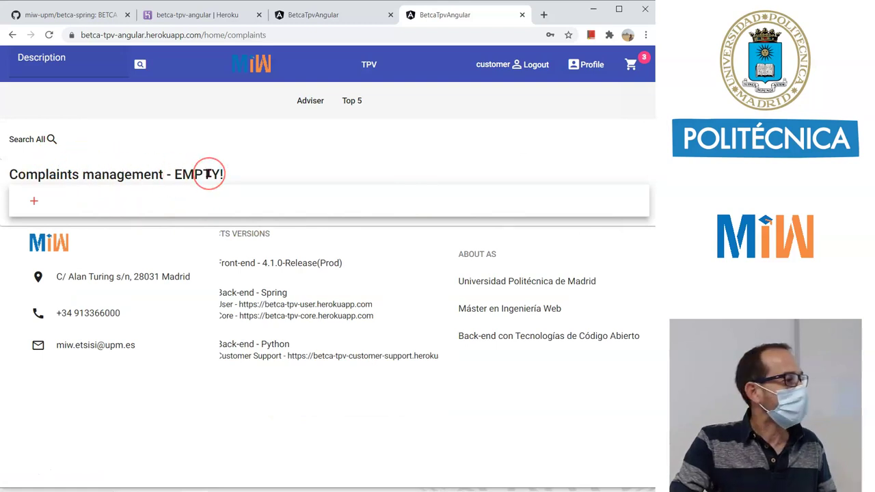
Fill a new complaint with barcode 1234567 and description 'No me gusta' and submit it.
{"action": "left_click", "coordinate": [33, 200]}
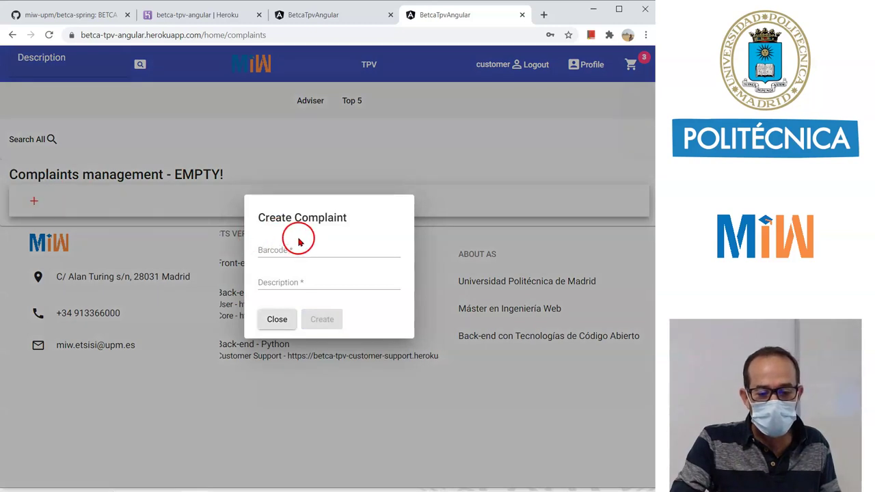
{"action": "left_click", "coordinate": [302, 248]}
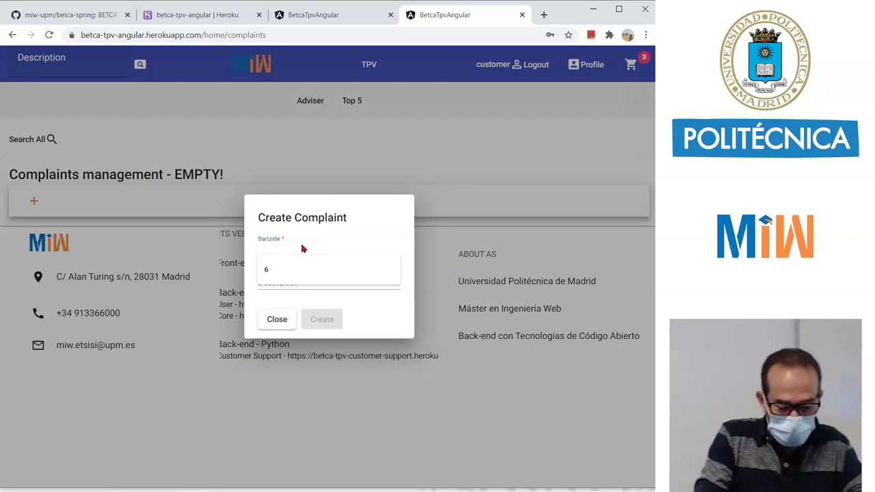
{"action": "type", "text": "1234567"}
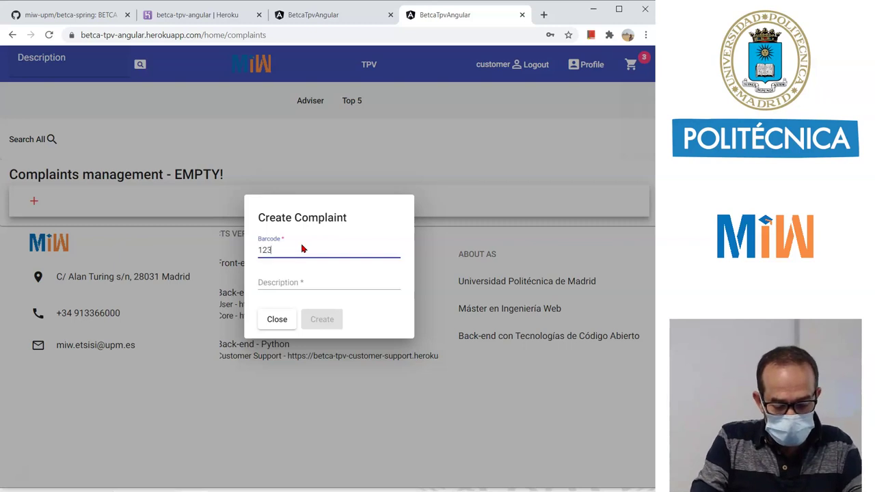
{"action": "left_click", "coordinate": [278, 236]}
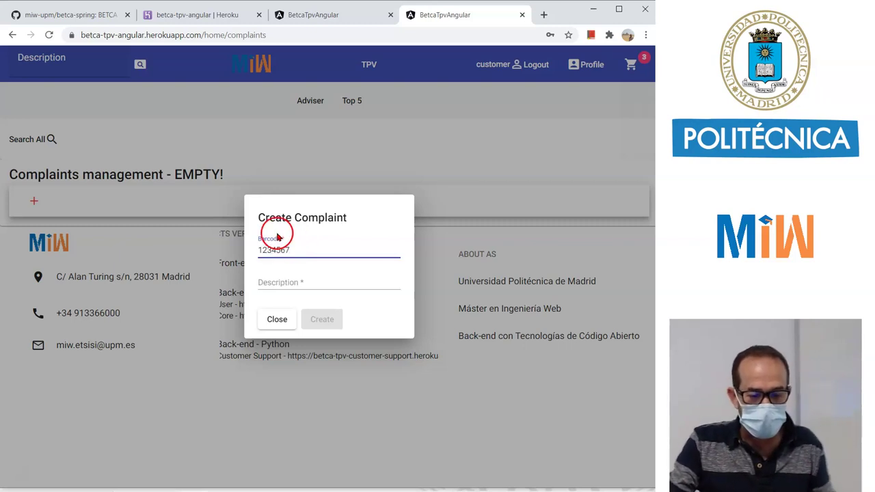
{"action": "left_click", "coordinate": [319, 279]}
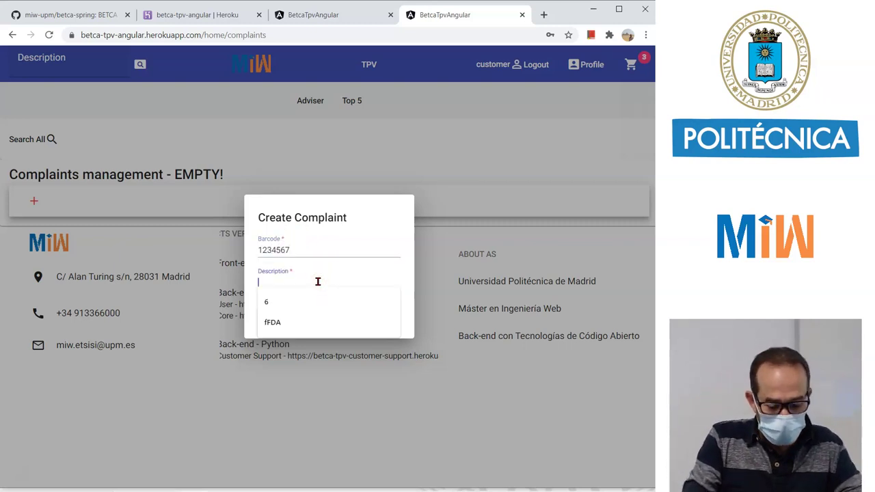
{"action": "type", "text": "No me"}
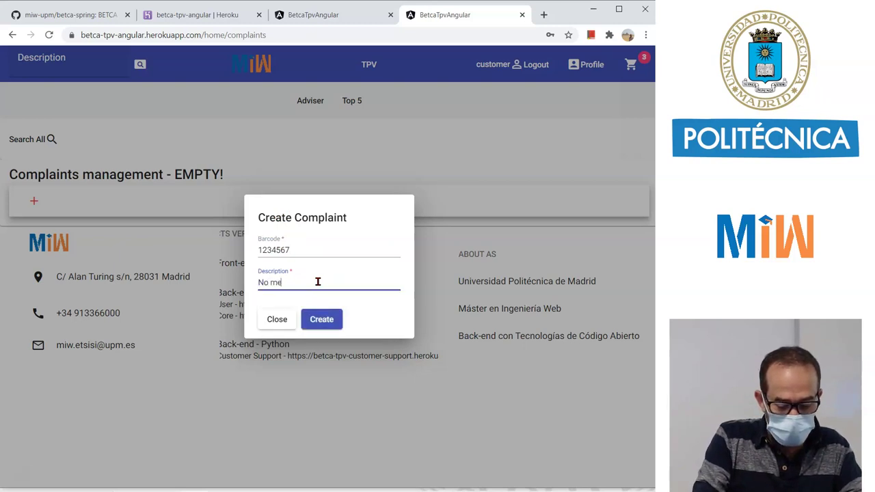
{"action": "type", "text": " gusta"}
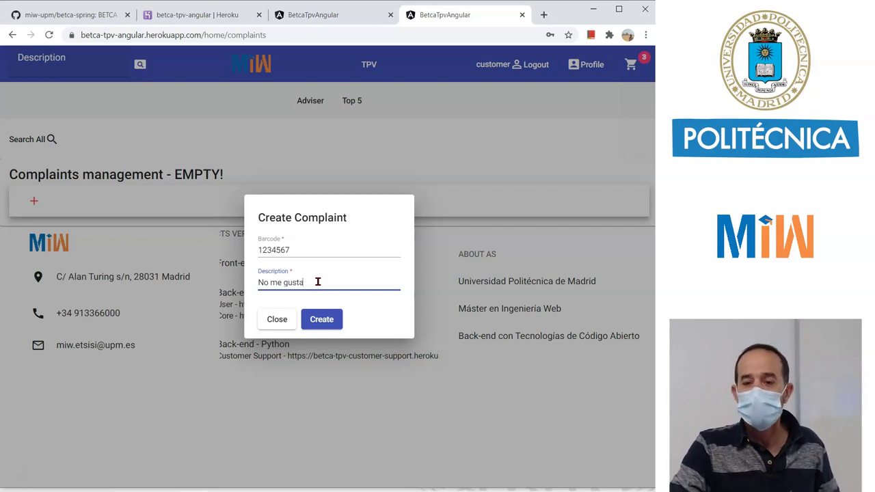
{"action": "left_click", "coordinate": [331, 324]}
{"action": "left_click", "coordinate": [424, 369]}
{"action": "left_click", "coordinate": [315, 277]}
{"action": "left_click", "coordinate": [301, 250]}
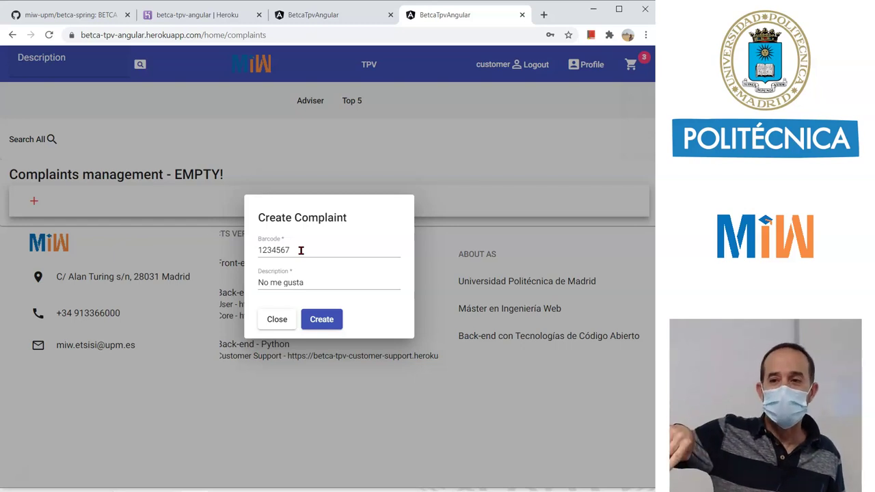
{"action": "key", "text": "Return"}
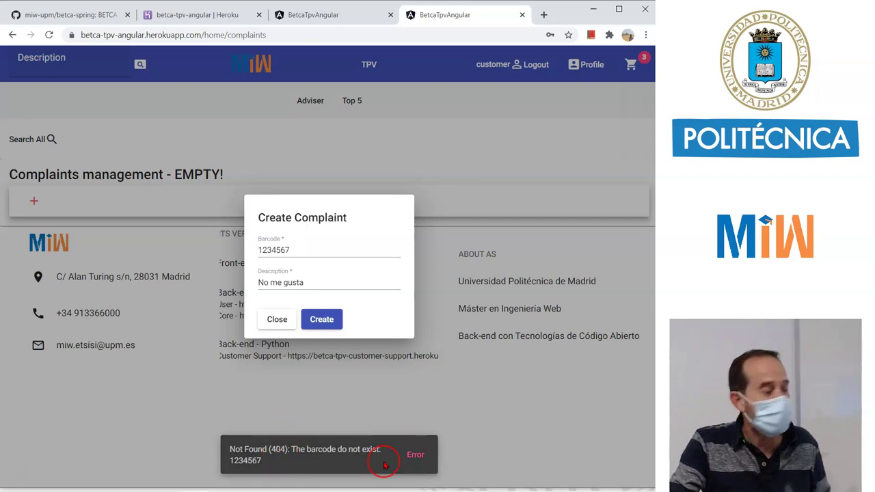
{"action": "left_click", "coordinate": [298, 254]}
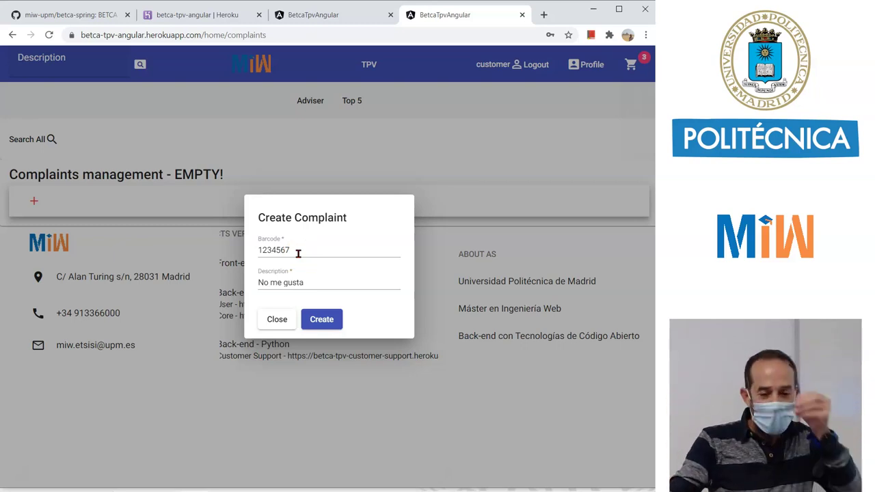
{"action": "double_click", "coordinate": [276, 244]}
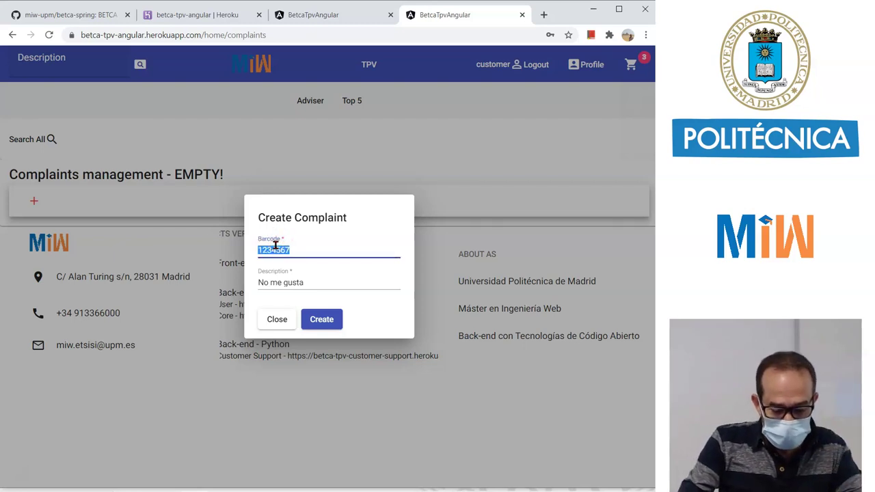
{"action": "type", "text": "8400000000017"}
{"action": "left_click", "coordinate": [328, 326]}
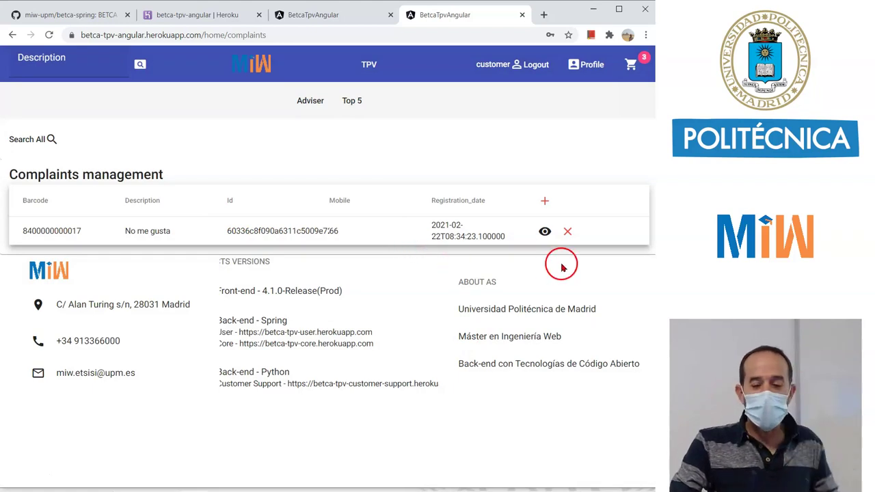
{"action": "left_click", "coordinate": [545, 231]}
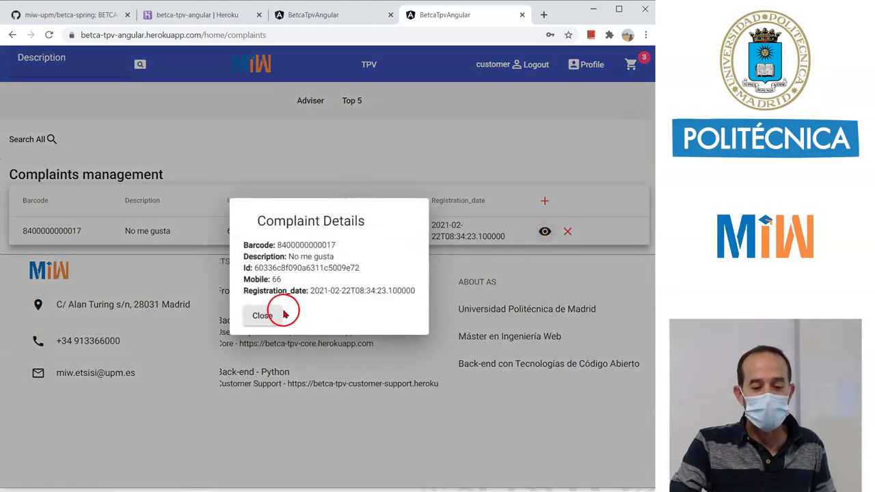
{"action": "left_click", "coordinate": [263, 316]}
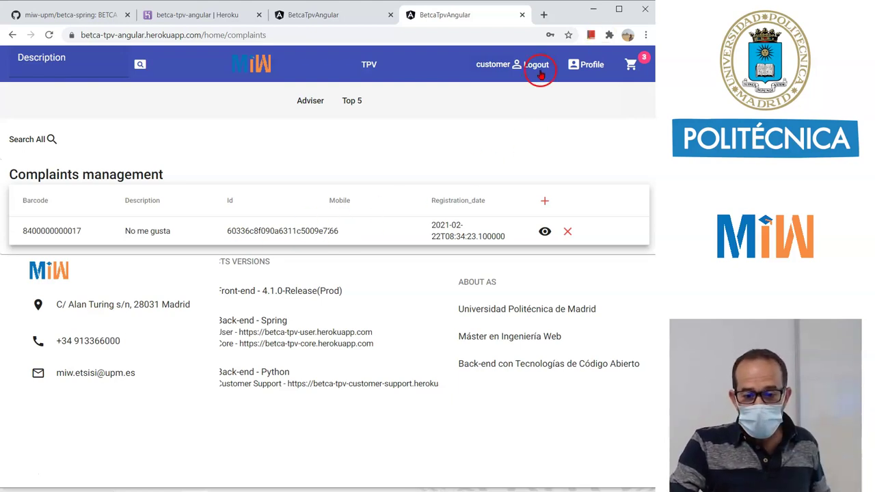
Log out of the customer account and log back in as admin with the admin mobile and password.
{"action": "left_click", "coordinate": [581, 69]}
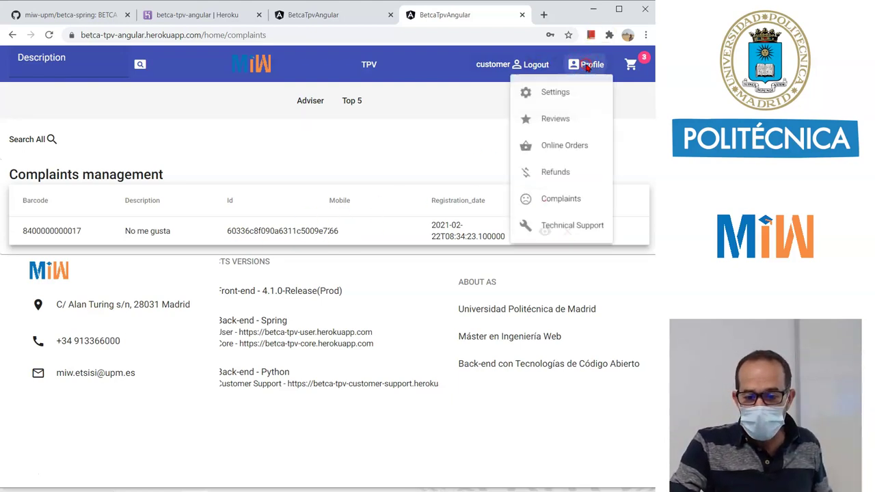
{"action": "left_click", "coordinate": [538, 66]}
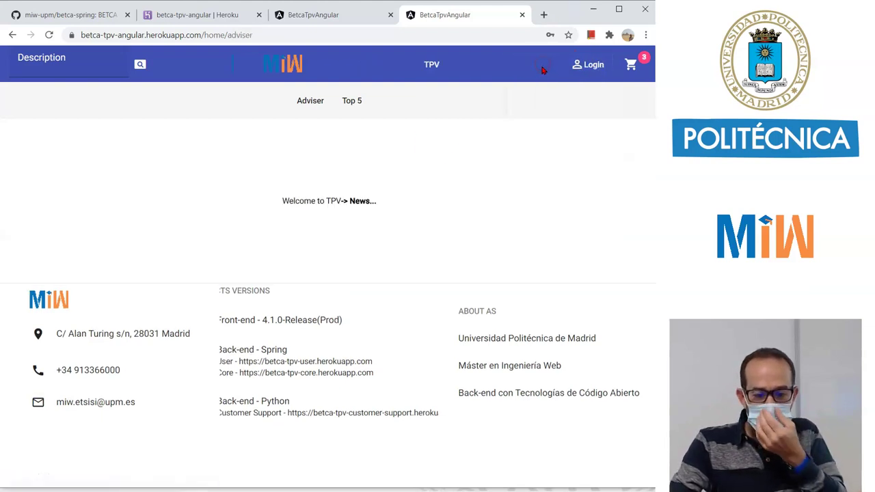
{"action": "left_click", "coordinate": [591, 64]}
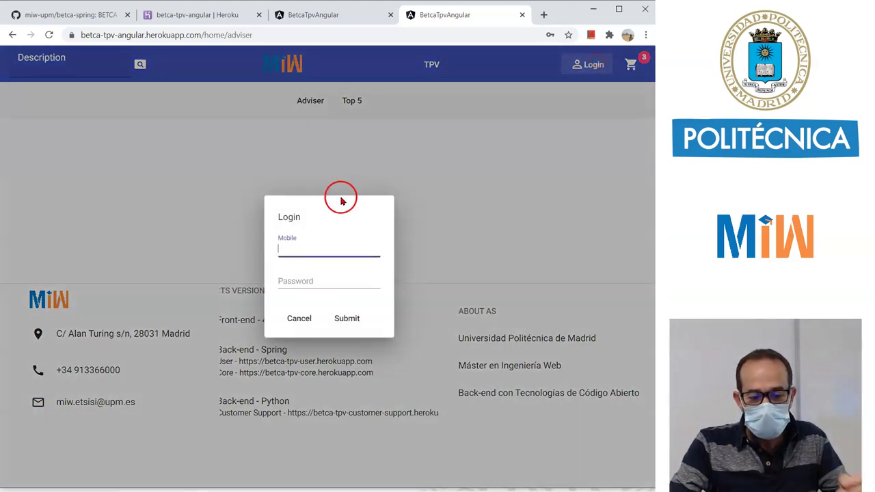
{"action": "type", "text": "6"}
{"action": "left_click", "coordinate": [307, 282]}
{"action": "type", "text": "6"}
{"action": "left_click", "coordinate": [338, 319]}
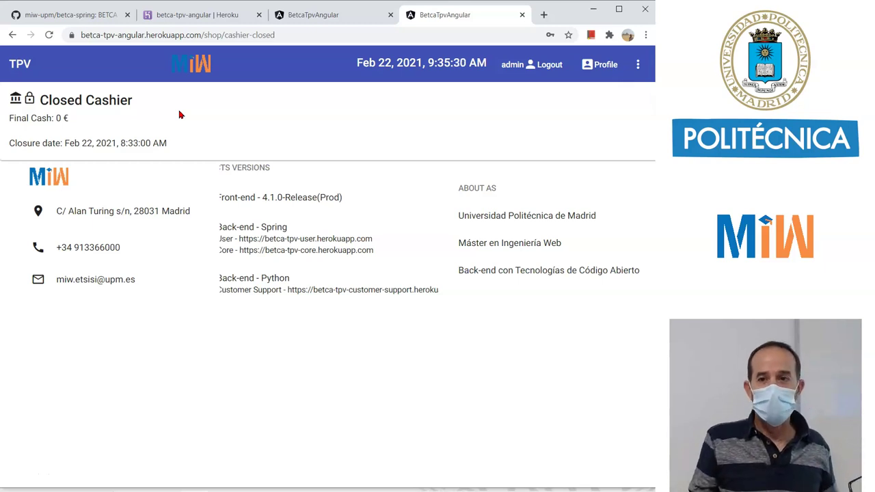
Open the cashier through Cashier > Open Cashier in the main menu.
{"action": "left_click", "coordinate": [82, 110]}
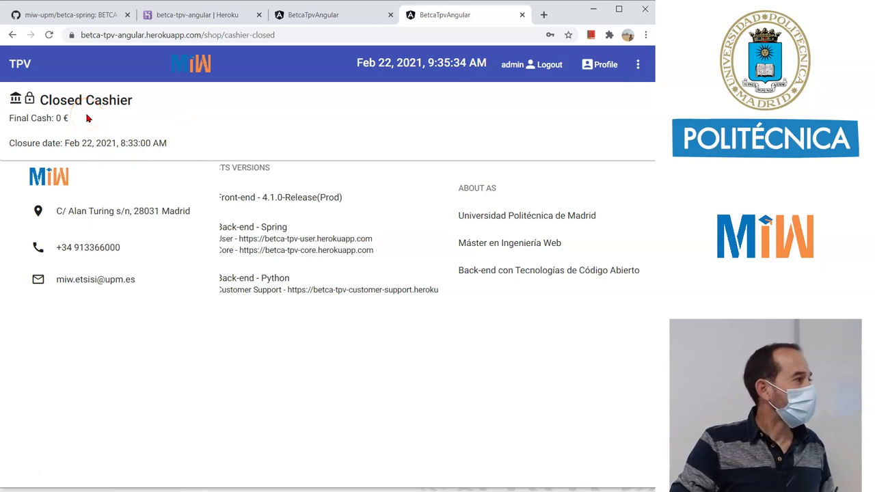
{"action": "left_click", "coordinate": [641, 66]}
{"action": "left_click", "coordinate": [582, 116]}
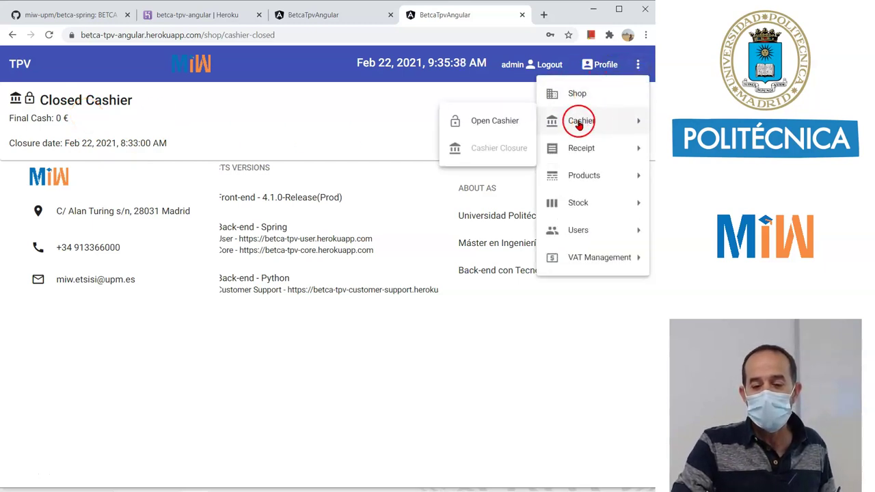
{"action": "left_click", "coordinate": [509, 128]}
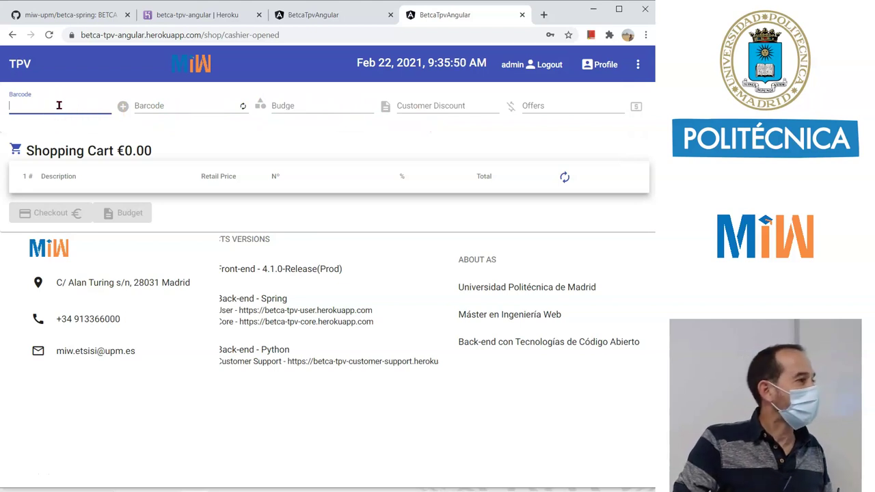
{"action": "left_click", "coordinate": [168, 107]}
{"action": "left_click", "coordinate": [185, 109]}
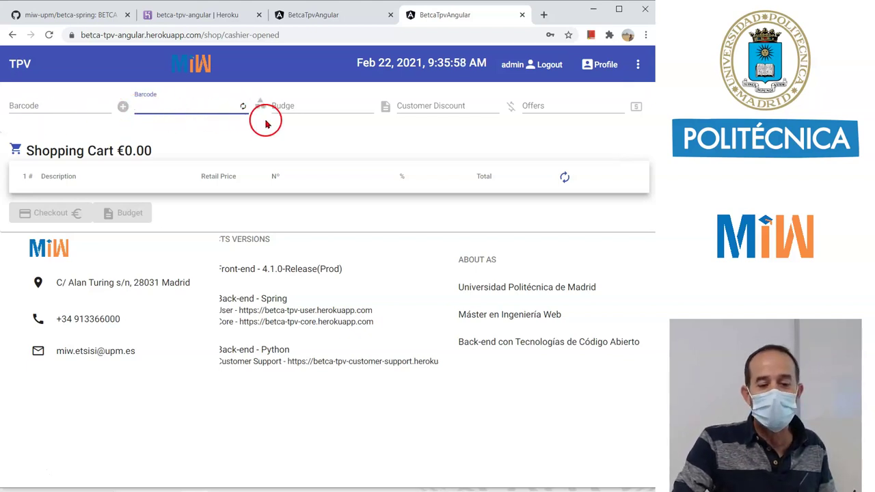
{"action": "left_click", "coordinate": [243, 106]}
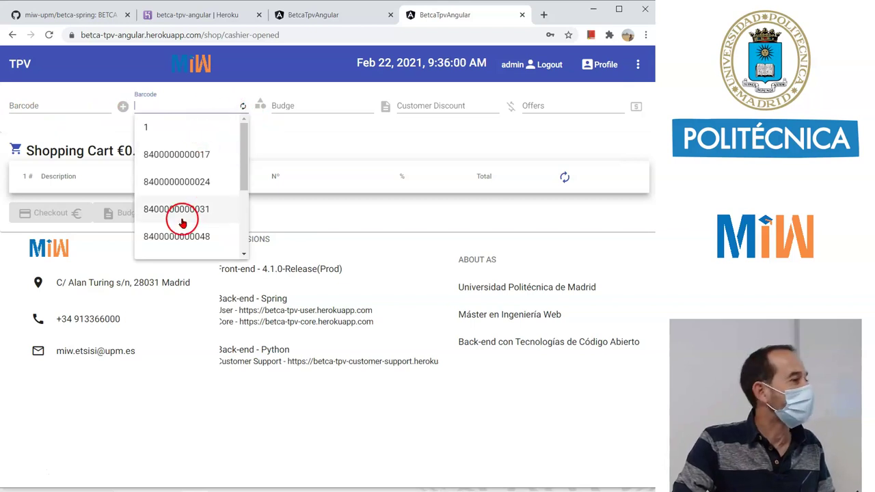
{"action": "left_click", "coordinate": [211, 155]}
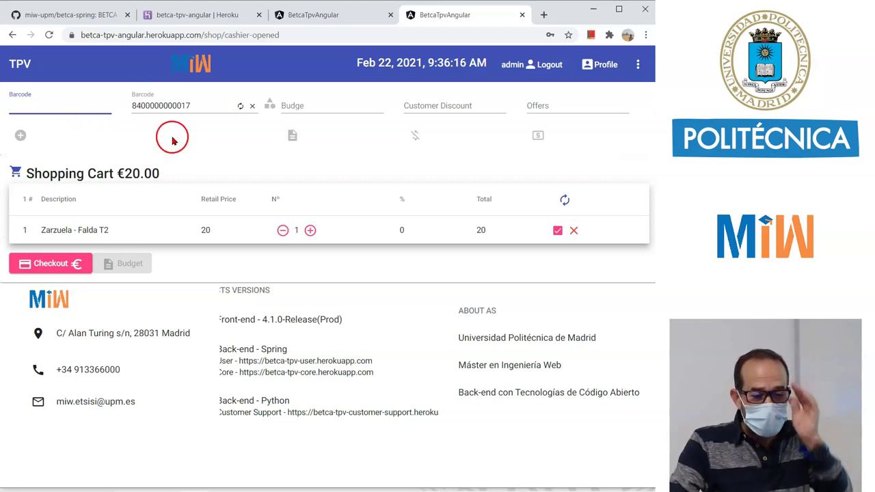
{"action": "left_click", "coordinate": [310, 232]}
{"action": "left_click", "coordinate": [311, 232]}
Add Falda T4 (…024) and descrip-a3 (…031), set Falda T4 to -1, and check out €42.32.
{"action": "left_click", "coordinate": [206, 106]}
{"action": "left_click", "coordinate": [182, 182]}
{"action": "left_click", "coordinate": [183, 110]}
{"action": "left_click", "coordinate": [204, 210]}
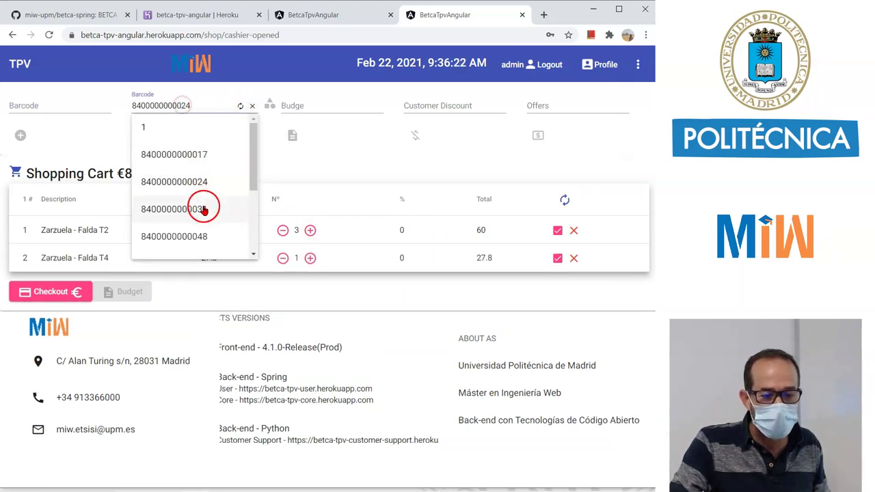
{"action": "left_click", "coordinate": [283, 258]}
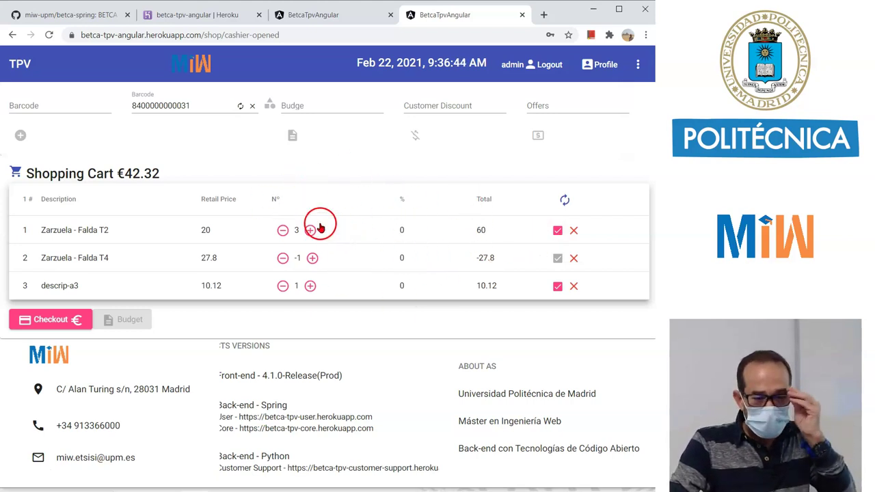
{"action": "left_click", "coordinate": [54, 321]}
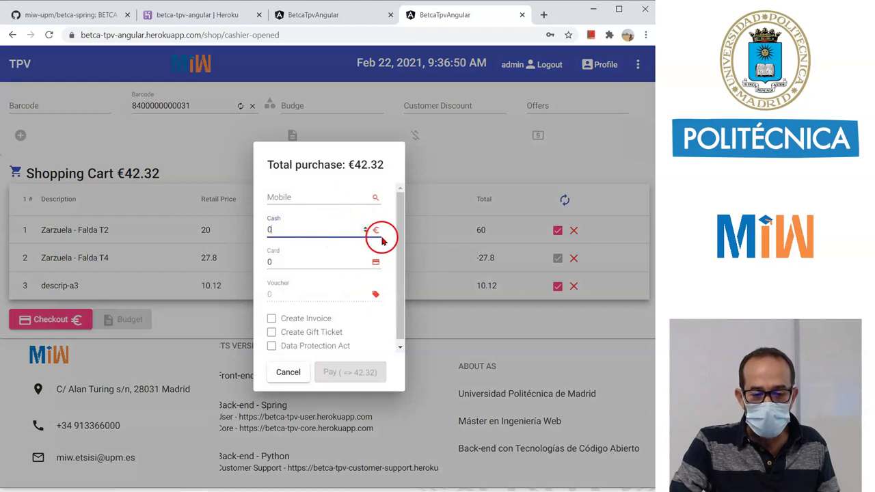
Pay the €42.32 entirely in cash, view the generated ticket, and close it.
{"action": "left_click", "coordinate": [376, 230]}
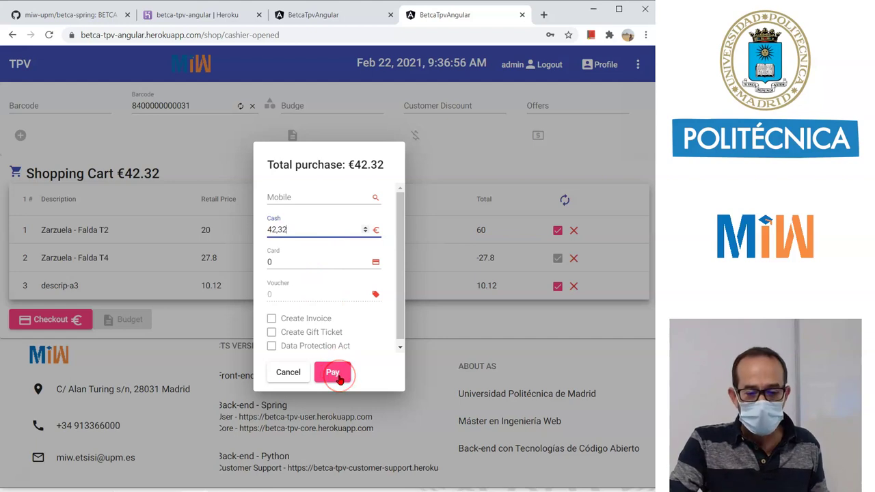
{"action": "left_click", "coordinate": [340, 378]}
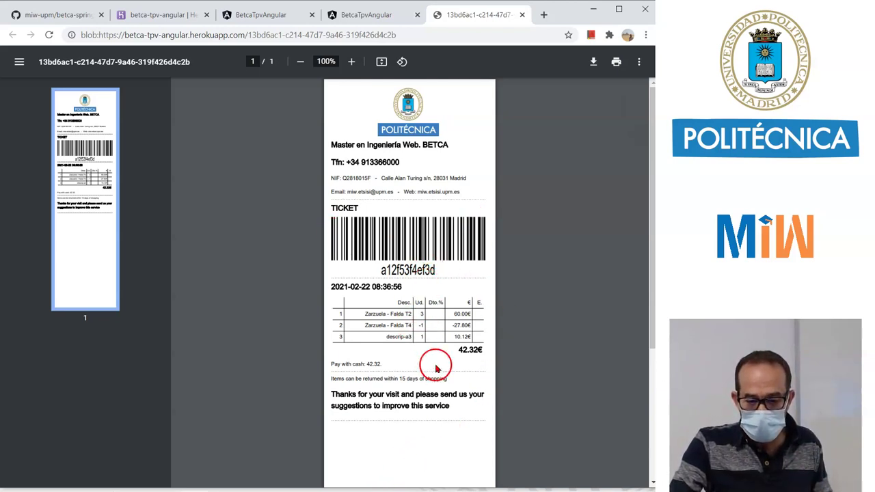
{"action": "left_click", "coordinate": [522, 14]}
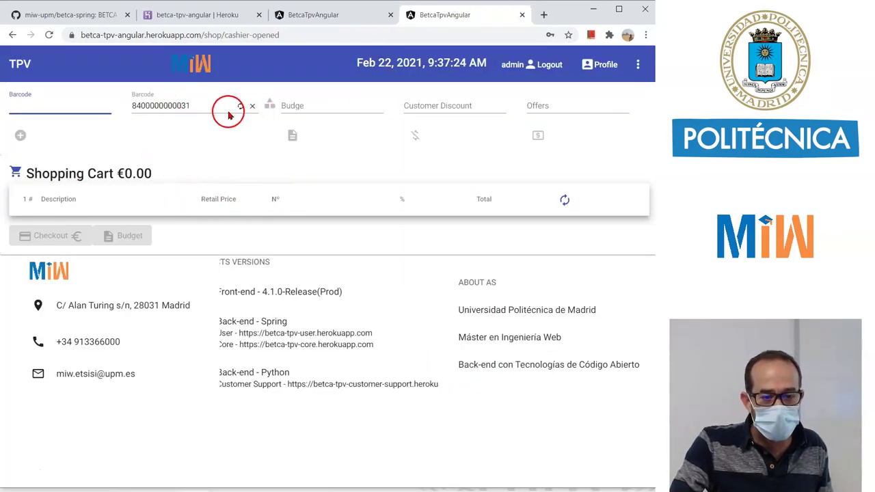
Add Falda T2, Falda T4 and descrip-a3 (barcodes …017, …024, …031) to the cart.
{"action": "left_click", "coordinate": [167, 107]}
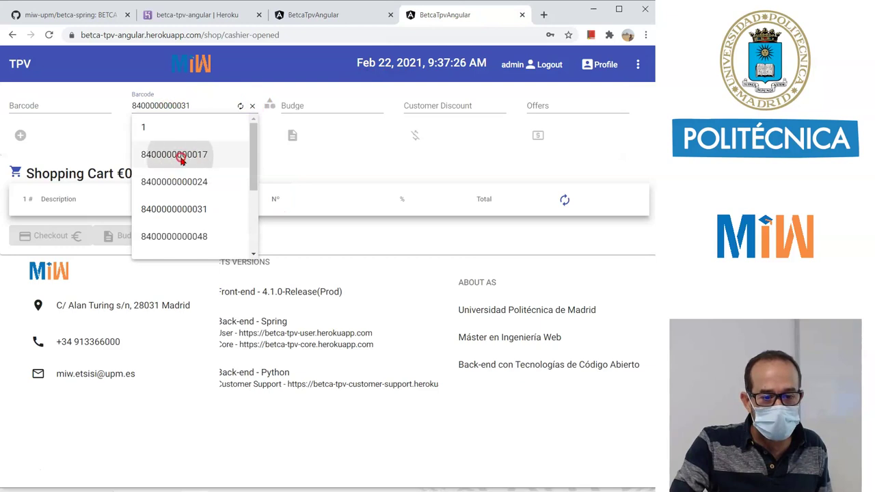
{"action": "left_click", "coordinate": [176, 152]}
{"action": "left_click", "coordinate": [173, 107]}
{"action": "left_click", "coordinate": [174, 179]}
{"action": "left_click", "coordinate": [175, 106]}
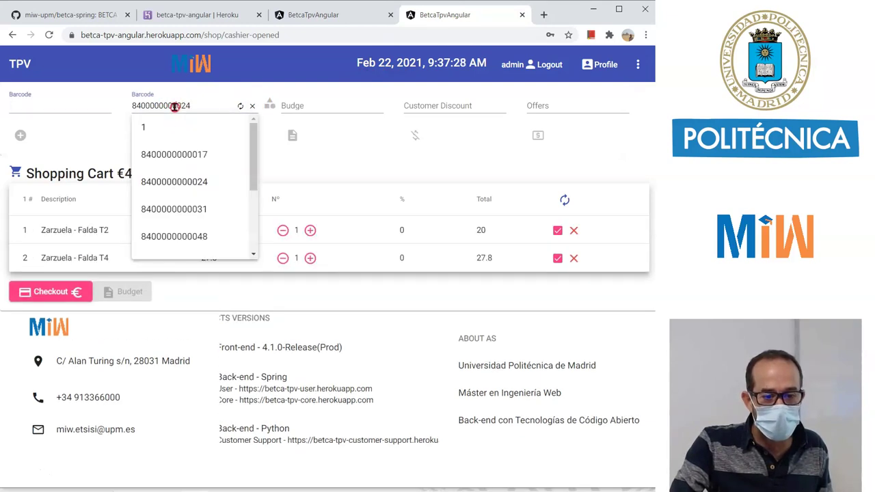
{"action": "left_click", "coordinate": [172, 207]}
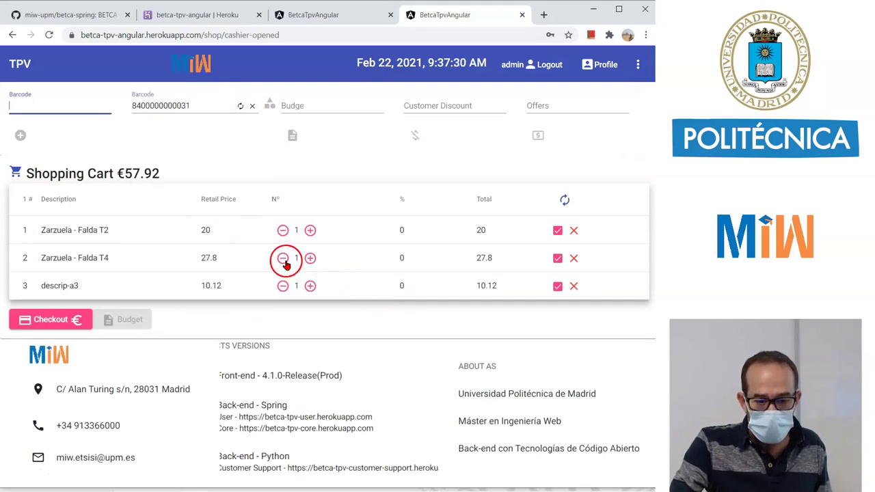
Mark Falda T4 as not committed, set Falda T2 quantity to 2, and check out the €77.92 cart.
{"action": "left_click", "coordinate": [558, 259]}
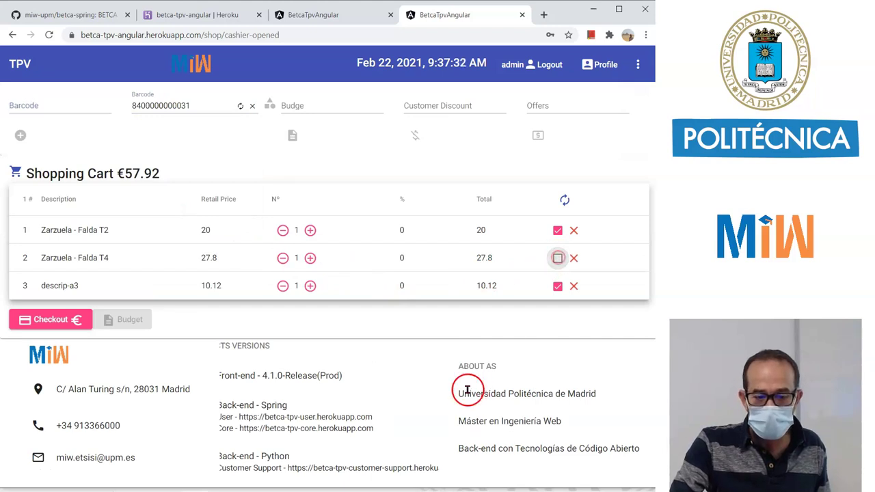
{"action": "left_click", "coordinate": [569, 268]}
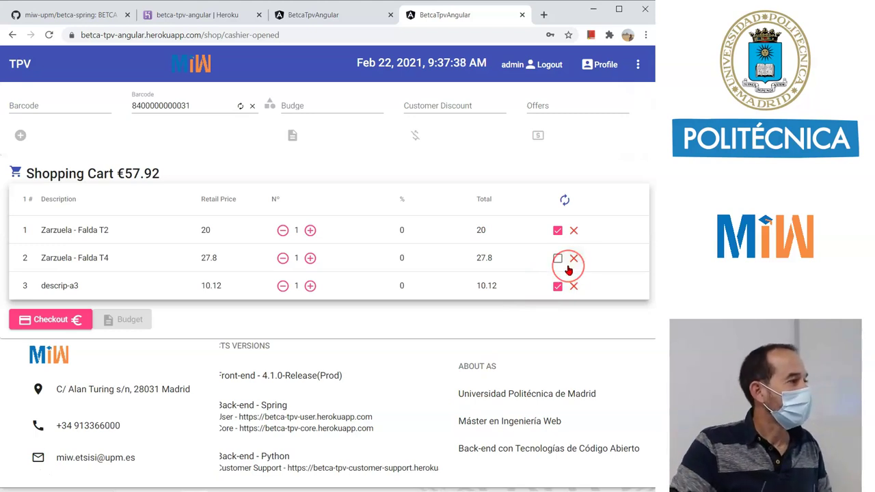
{"action": "double_click", "coordinate": [282, 231]}
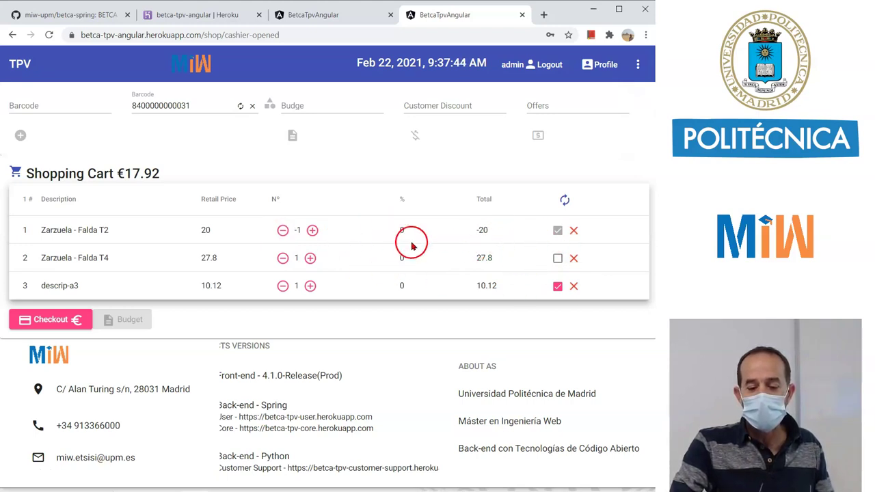
{"action": "double_click", "coordinate": [312, 232]}
{"action": "left_click", "coordinate": [313, 232]}
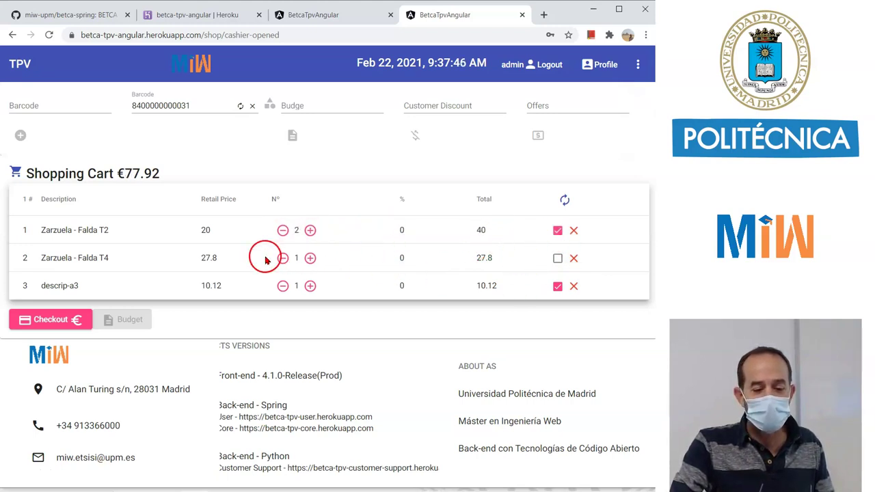
{"action": "left_click", "coordinate": [57, 319]}
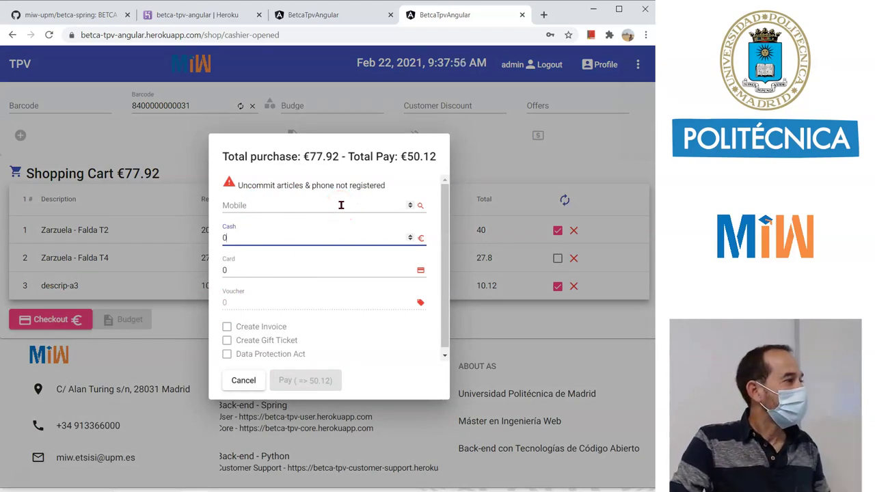
Attach a registered customer by picking a suggested mobile number, correcting its last digit, and searching it.
{"action": "left_click", "coordinate": [304, 204]}
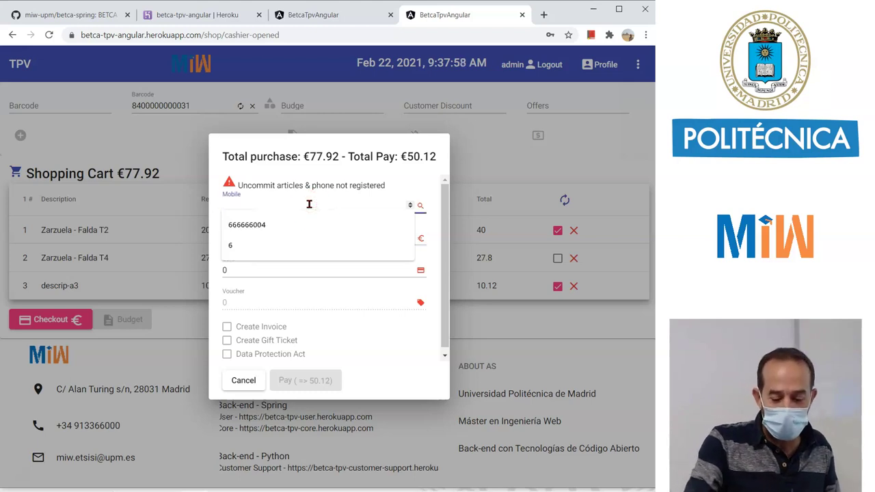
{"action": "left_click", "coordinate": [283, 227]}
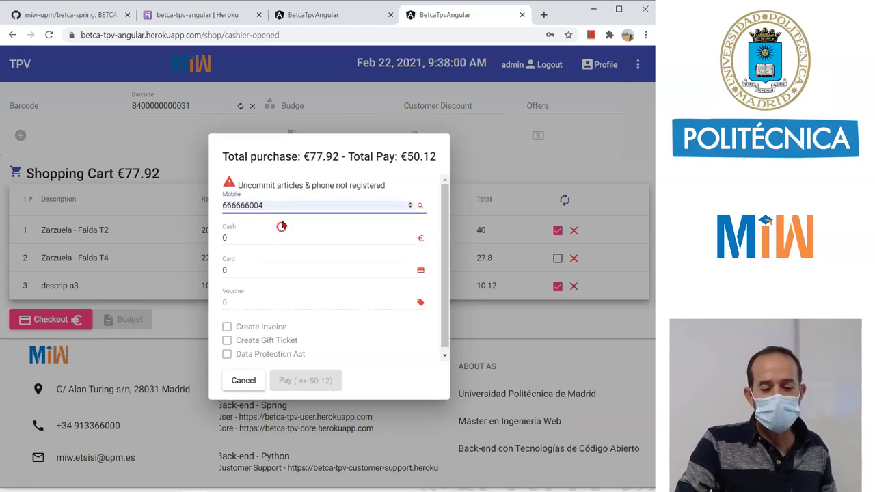
{"action": "key", "text": "BackSpace"}
{"action": "type", "text": "3"}
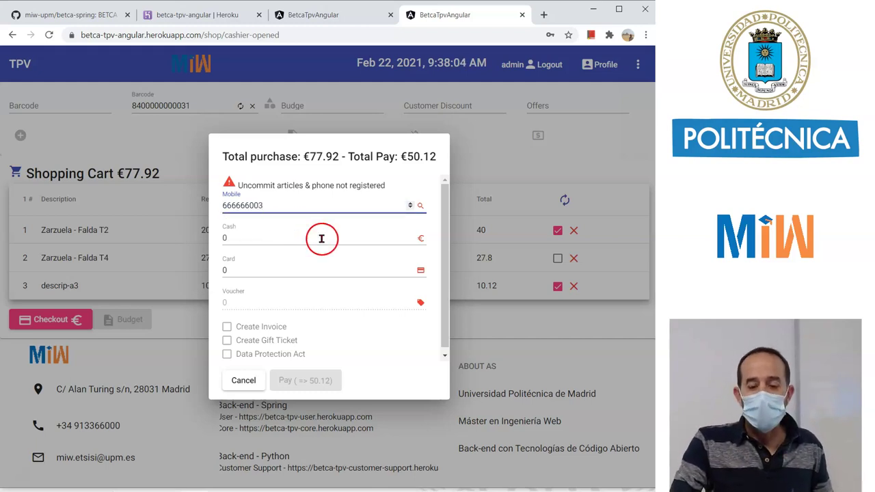
{"action": "left_click", "coordinate": [422, 209]}
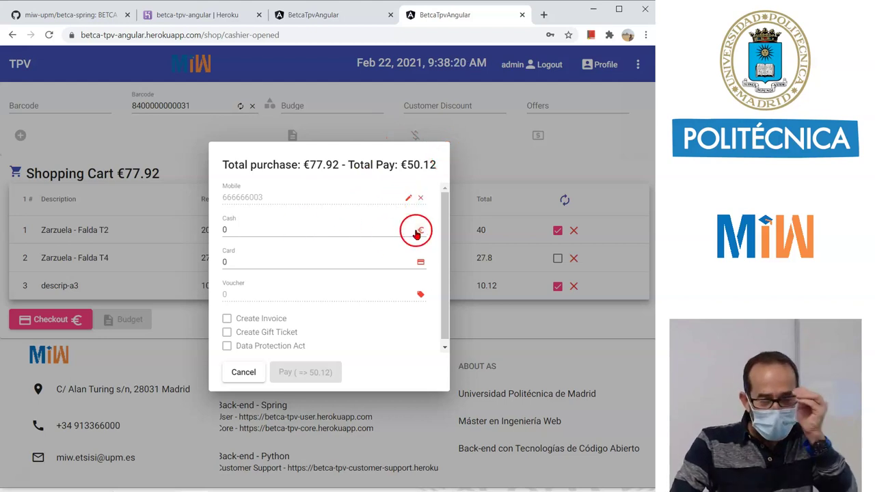
Pay €10 by card and €55 in cash to produce the booking ticket.
{"action": "left_click", "coordinate": [283, 229]}
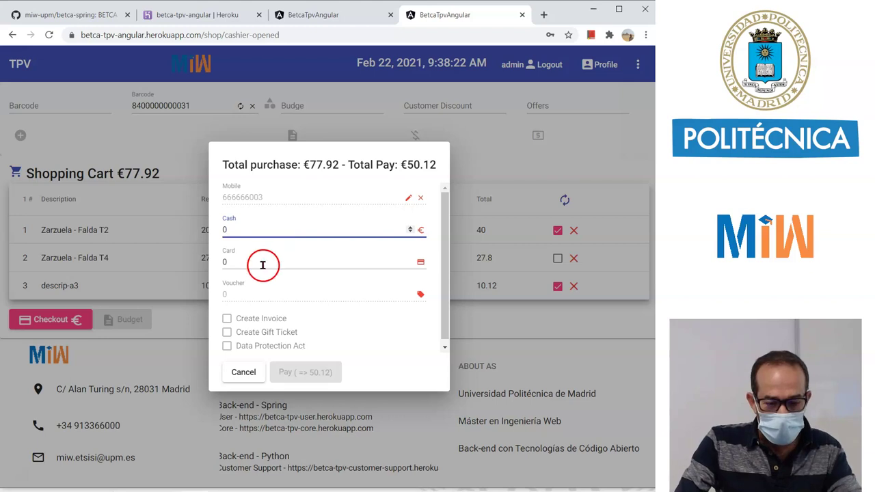
{"action": "left_click", "coordinate": [232, 260]}
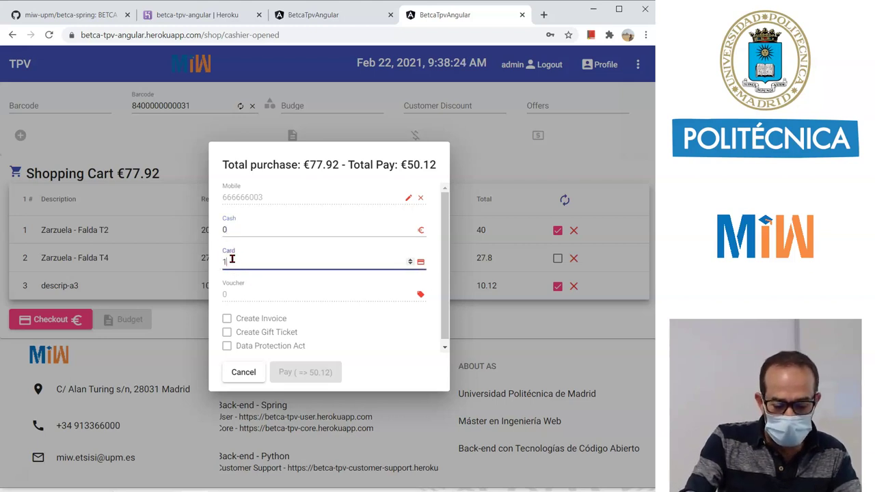
{"action": "left_click", "coordinate": [259, 231]}
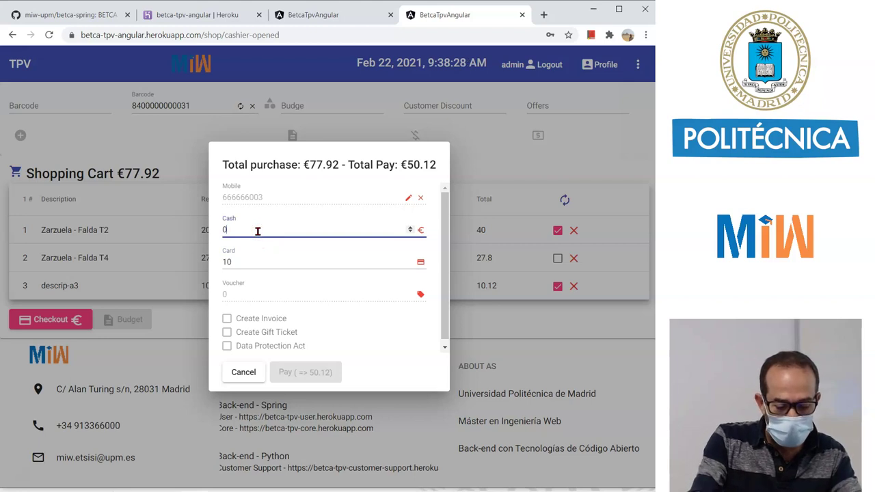
{"action": "type", "text": "55"}
{"action": "left_click", "coordinate": [273, 284]}
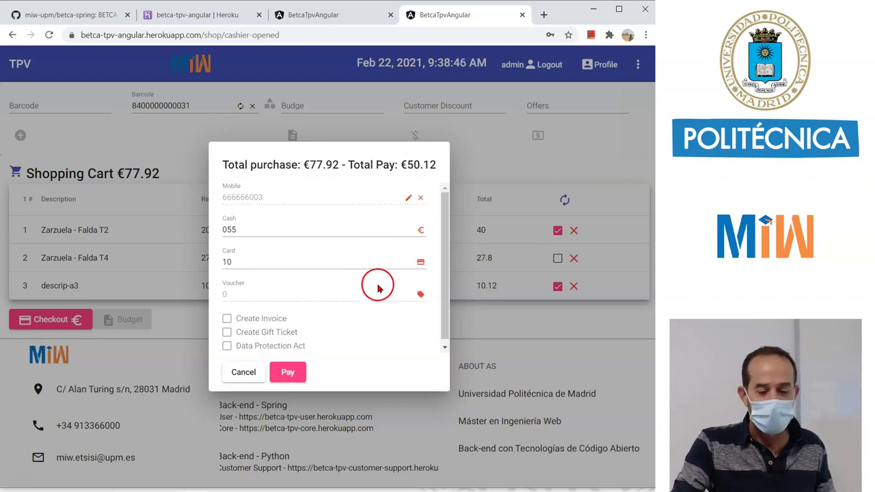
{"action": "left_click", "coordinate": [289, 378]}
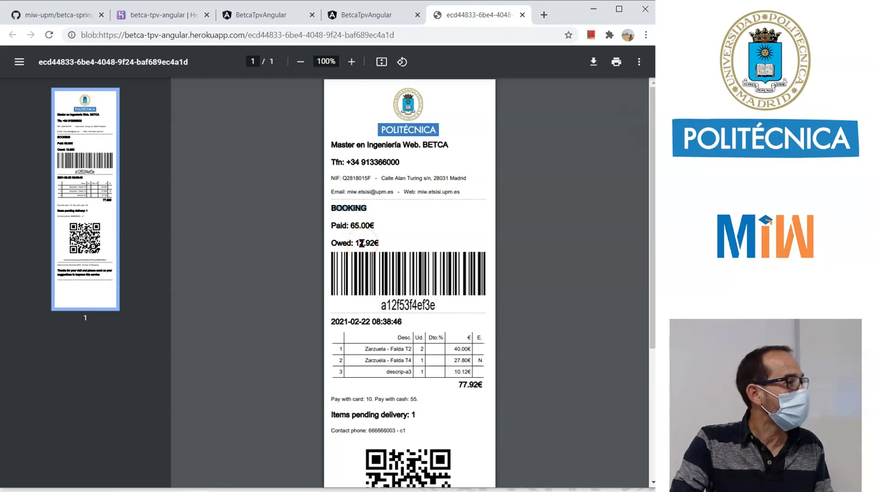
Scroll down the booking ticket and select the booking link beneath the QR code.
{"action": "scroll", "coordinate": [360, 243], "scroll_direction": "down", "scroll_amount": 3}
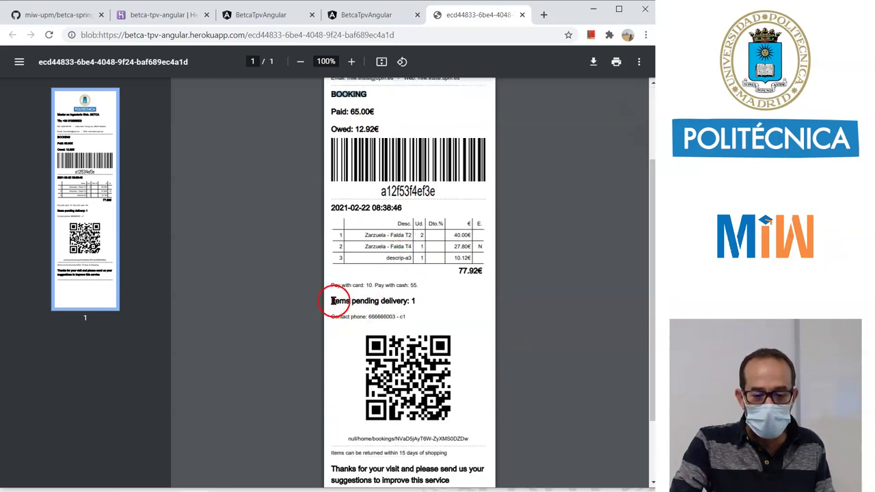
{"action": "left_click_drag", "start_coordinate": [334, 301], "coordinate": [400, 300]}
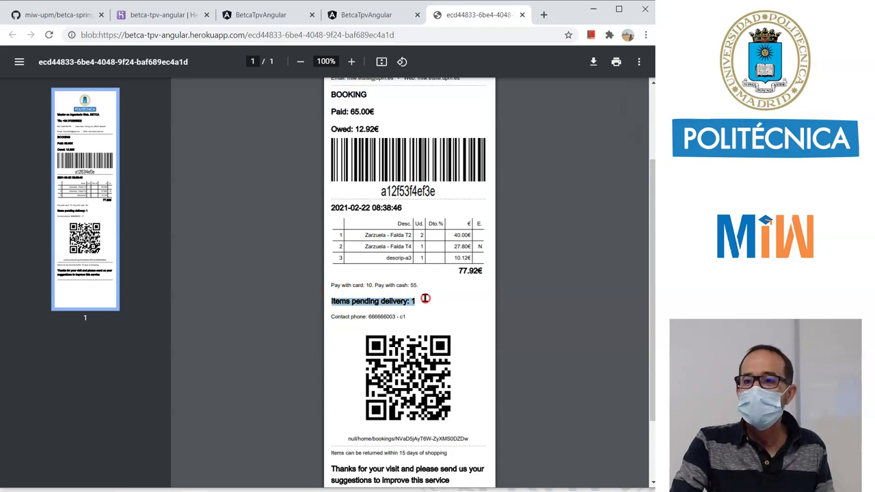
{"action": "left_click", "coordinate": [479, 247]}
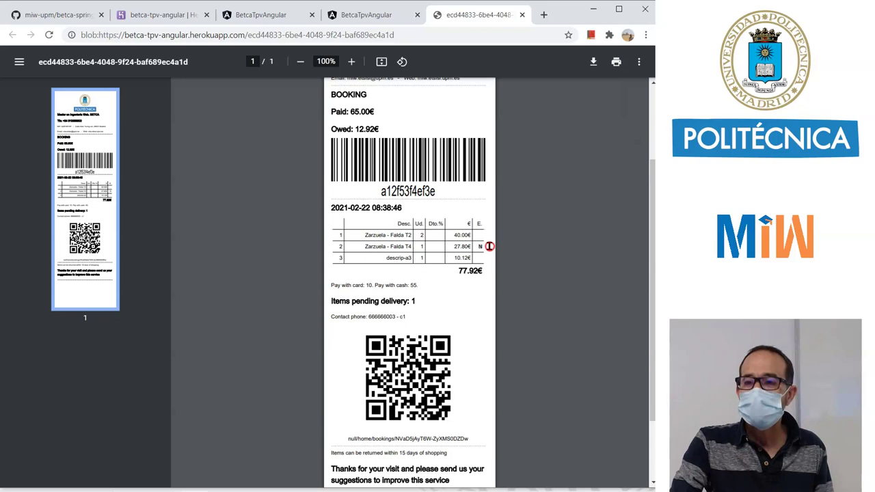
{"action": "left_click", "coordinate": [489, 248]}
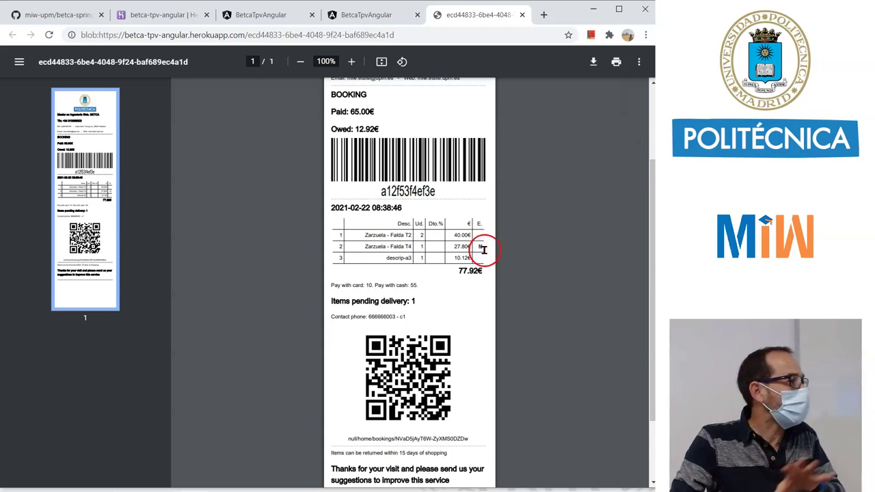
{"action": "left_click", "coordinate": [478, 251]}
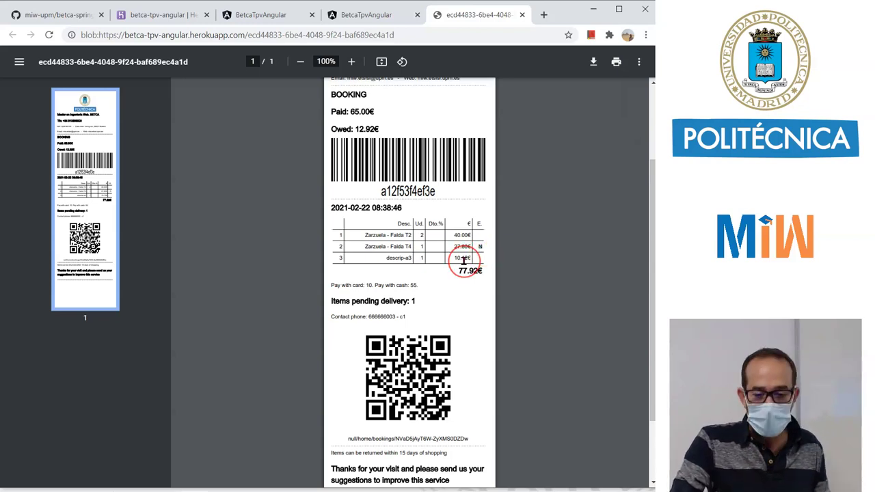
{"action": "scroll", "coordinate": [479, 251], "scroll_direction": "down", "scroll_amount": 1}
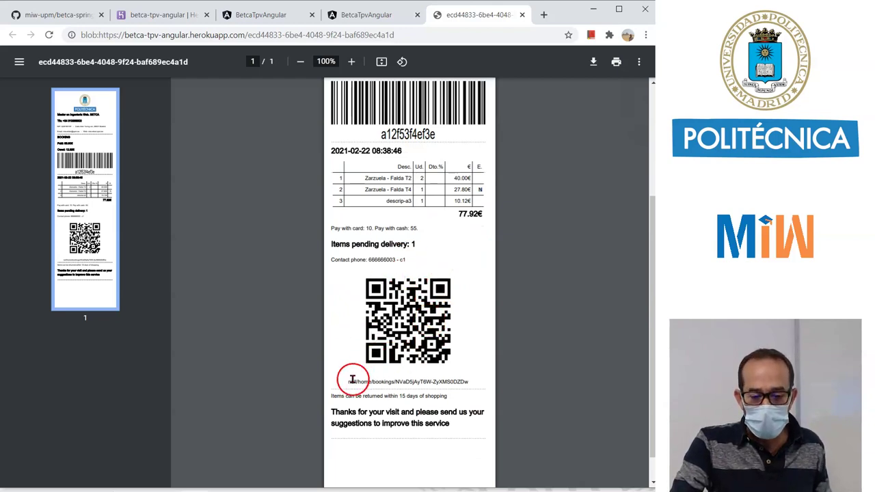
{"action": "left_click_drag", "start_coordinate": [348, 381], "coordinate": [472, 374]}
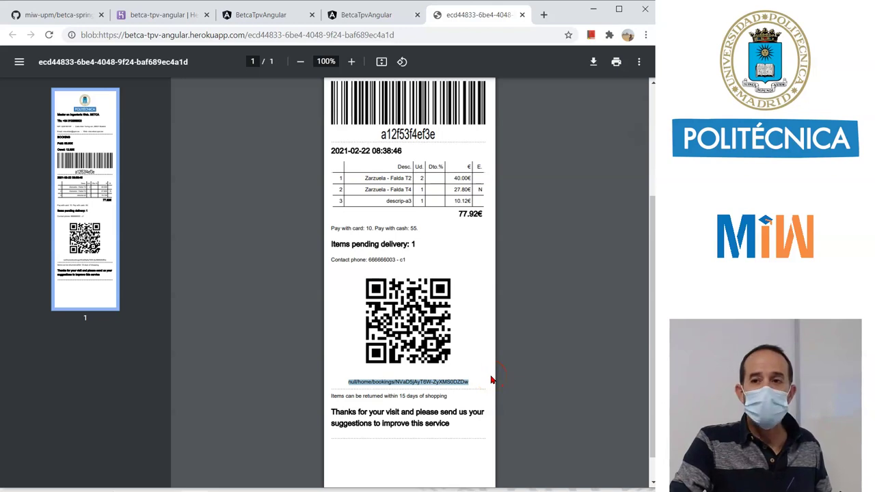
Return to the TPV page and bring up the Cashier Closure form.
{"action": "left_click", "coordinate": [375, 19]}
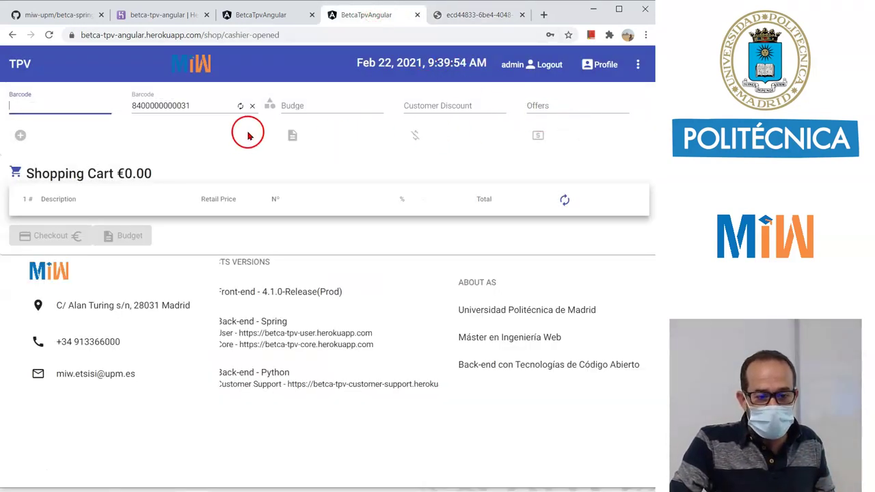
{"action": "left_click", "coordinate": [638, 64]}
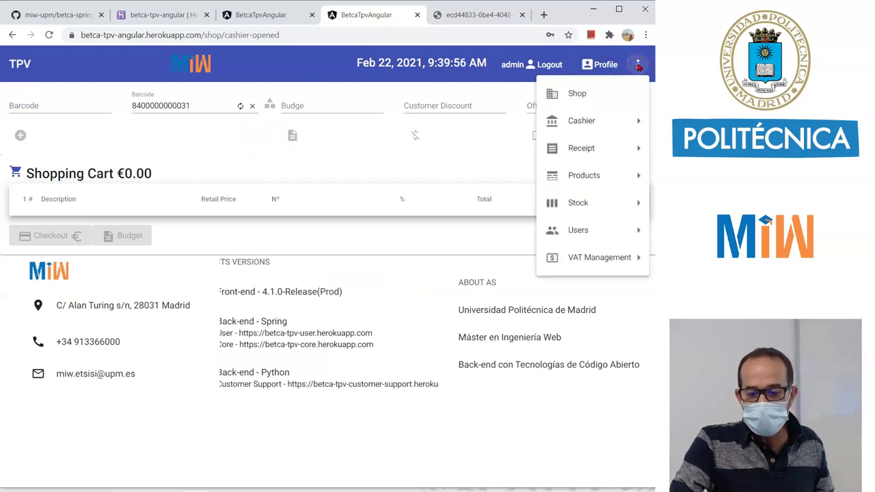
{"action": "mouse_move", "coordinate": [596, 121]}
{"action": "left_click", "coordinate": [503, 121]}
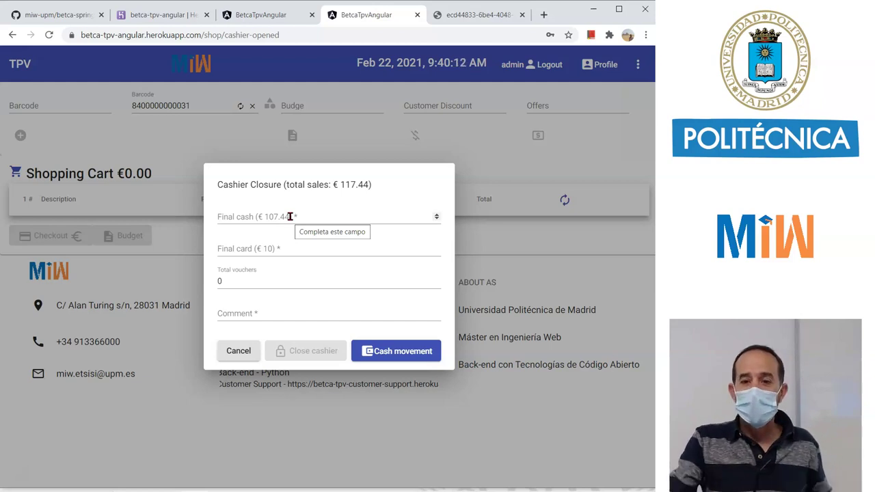
Enter 100 as final cash and 20 as final card.
{"action": "left_click", "coordinate": [280, 216]}
{"action": "left_click", "coordinate": [280, 214]}
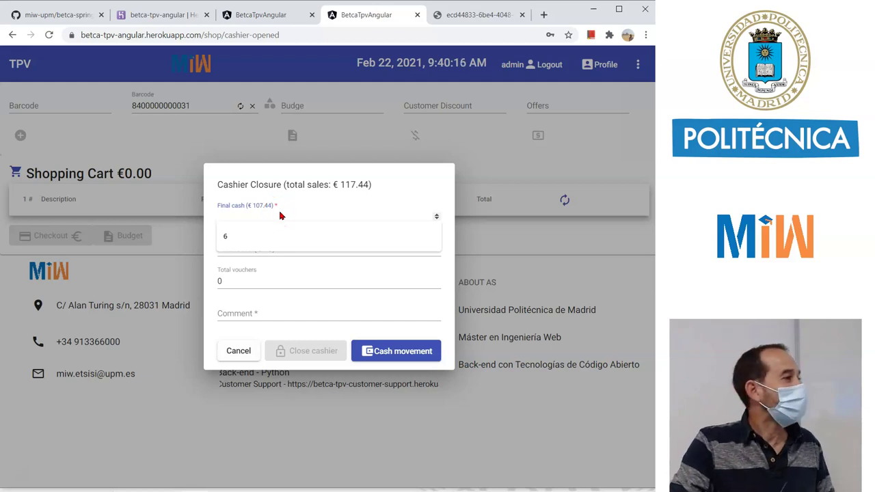
{"action": "type", "text": "100"}
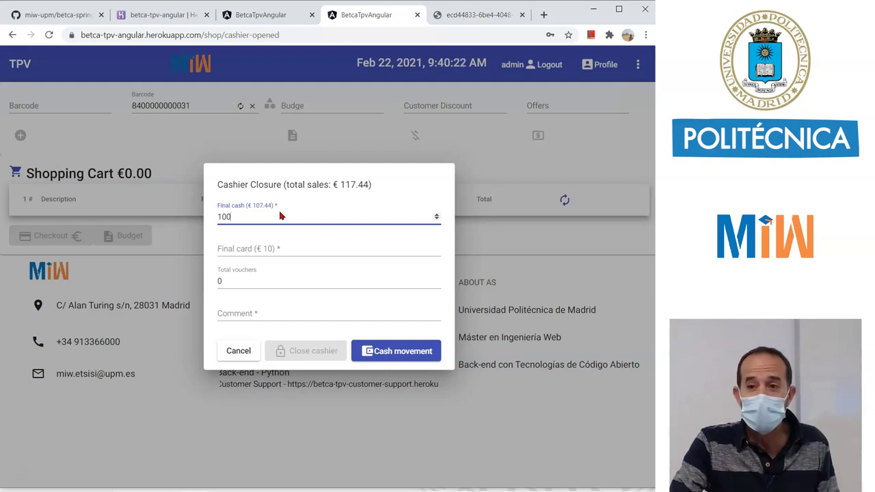
{"action": "left_click", "coordinate": [289, 246]}
{"action": "left_click", "coordinate": [249, 247]}
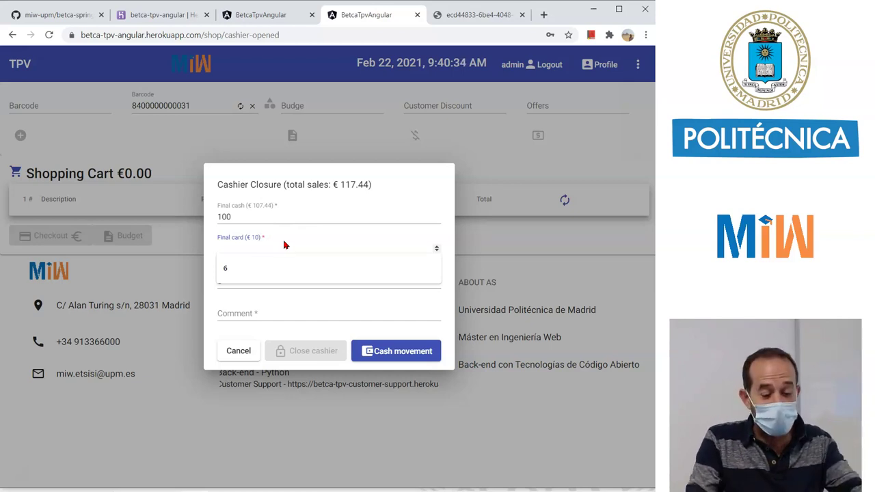
{"action": "type", "text": "20"}
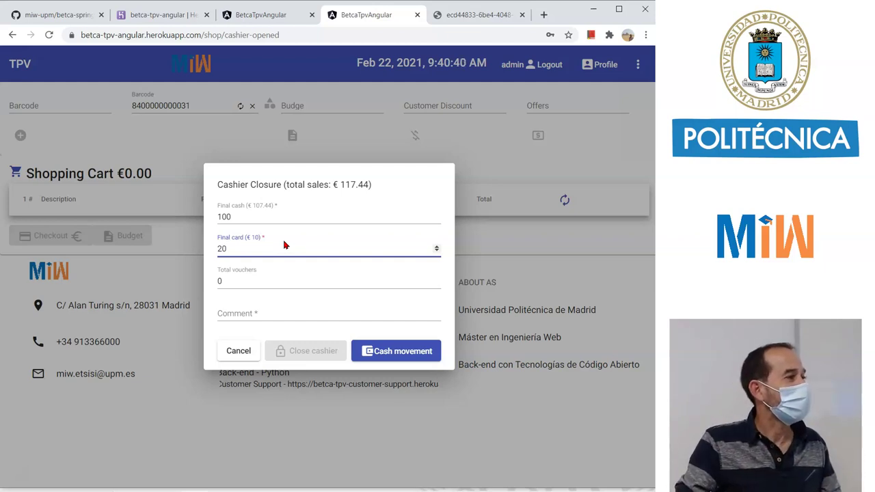
Add the comment 'gjhg' and close the cashier.
{"action": "left_click", "coordinate": [278, 275]}
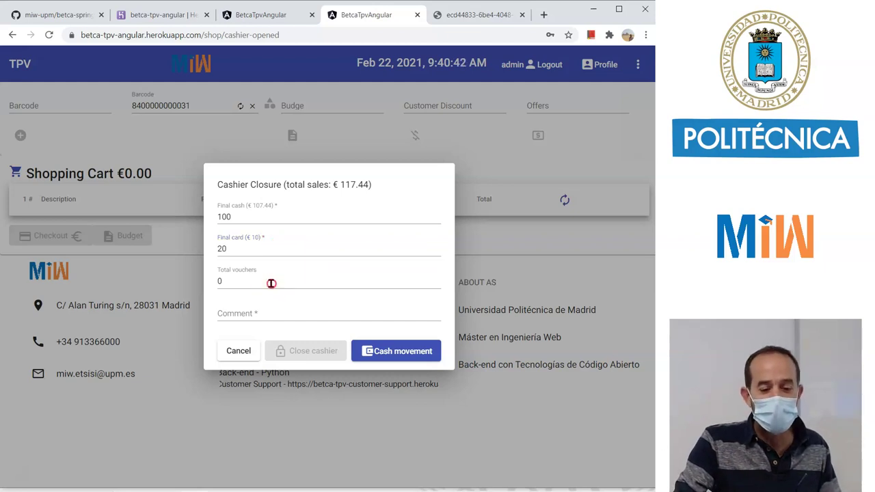
{"action": "left_click", "coordinate": [278, 312]}
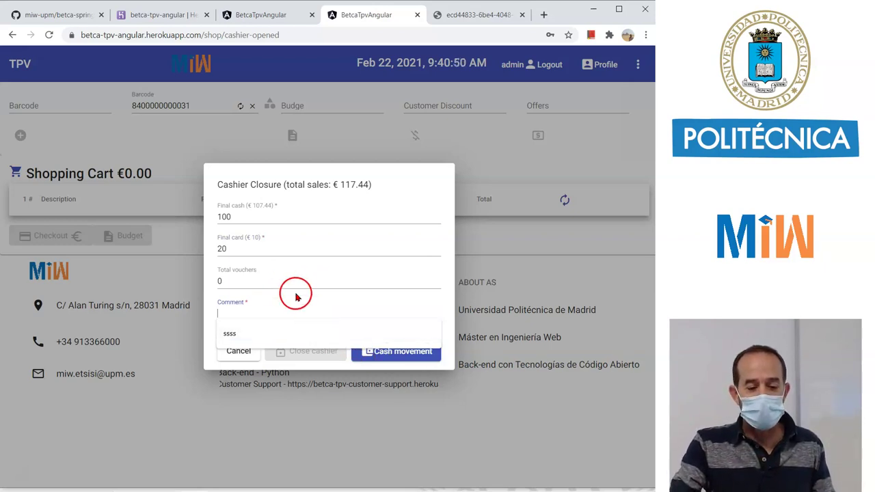
{"action": "type", "text": "gjhg"}
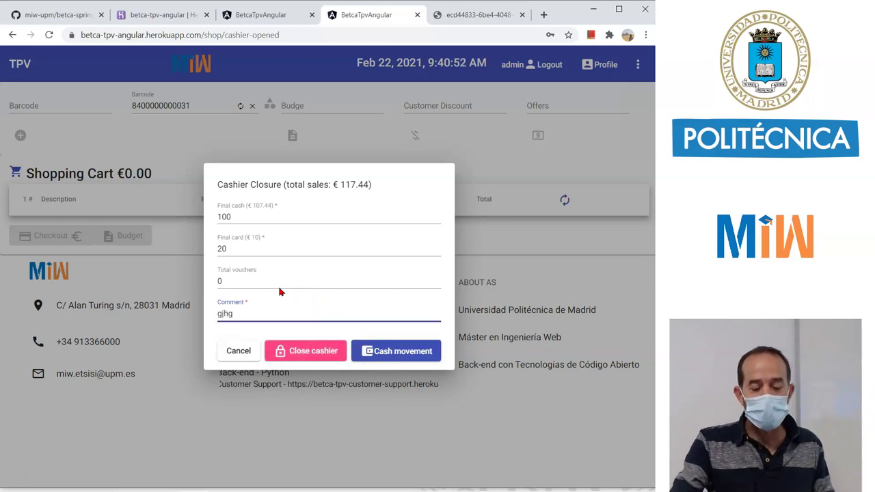
{"action": "left_click", "coordinate": [316, 351]}
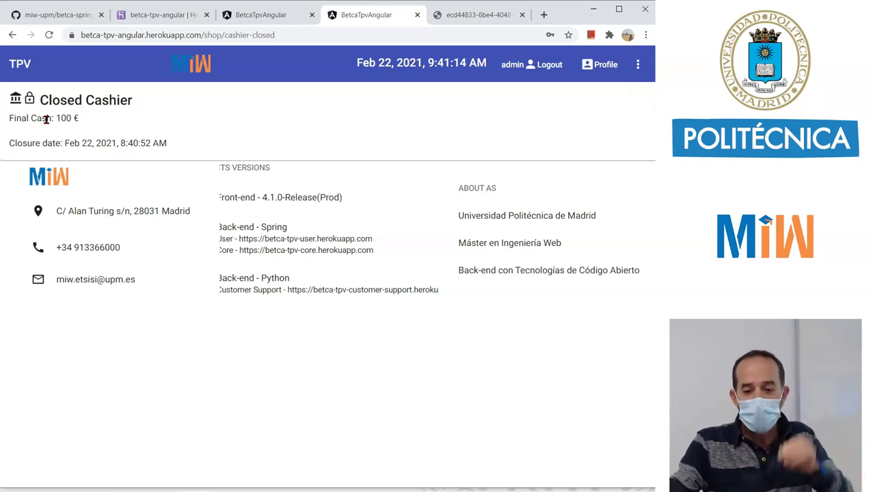
Go to the Articles management page through the Products section of the main menu.
{"action": "left_click", "coordinate": [643, 65]}
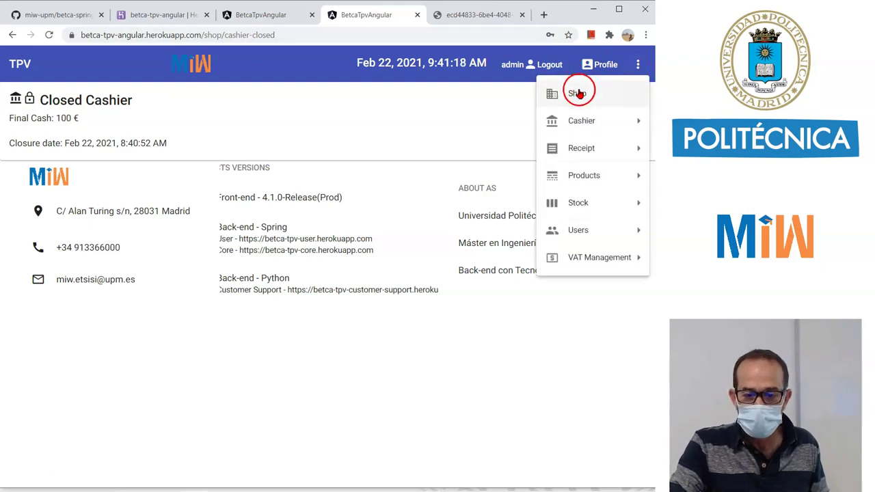
{"action": "mouse_move", "coordinate": [573, 121]}
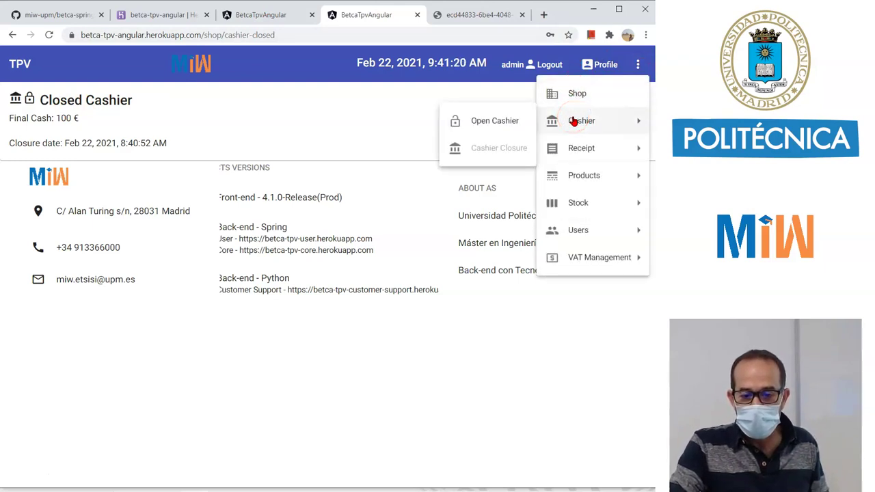
{"action": "left_click", "coordinate": [595, 151]}
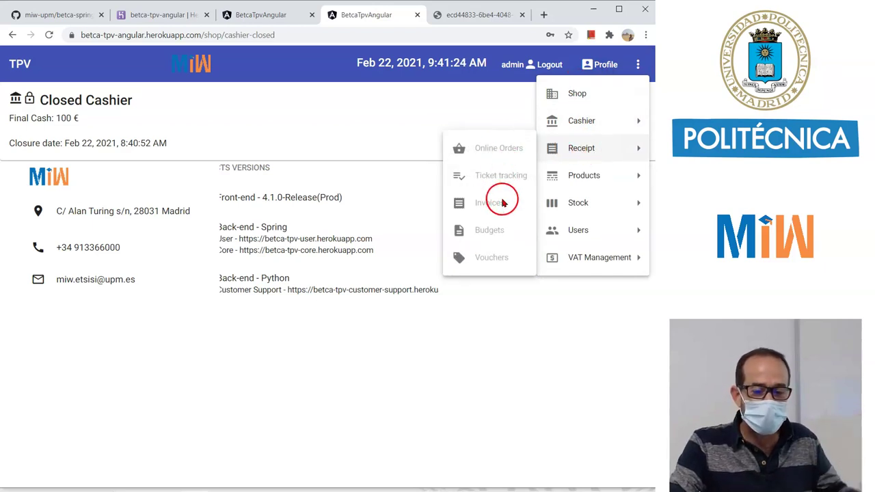
{"action": "left_click", "coordinate": [551, 231]}
{"action": "left_click", "coordinate": [588, 175]}
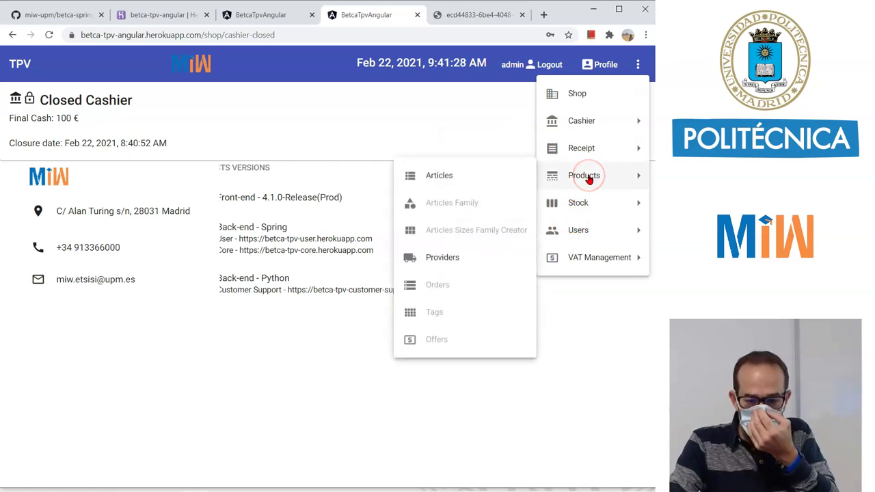
{"action": "left_click_drag", "start_coordinate": [588, 180], "coordinate": [445, 176]}
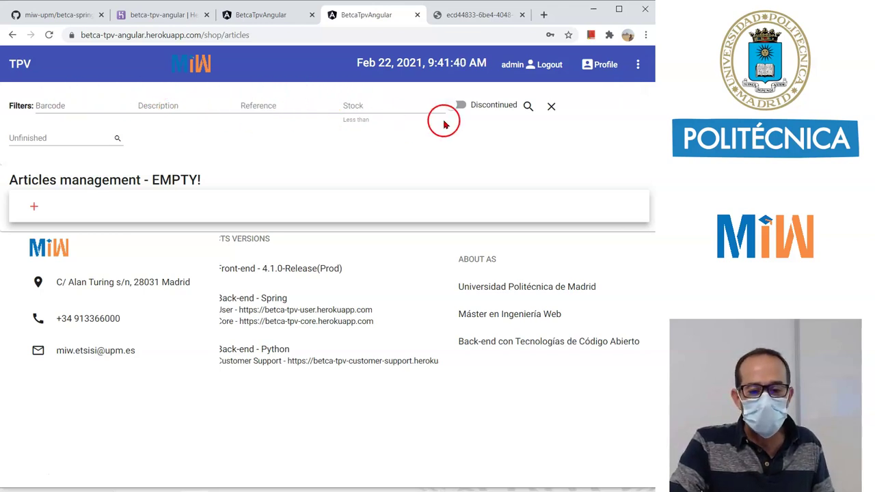
Load all articles, then filter the list by description 'z'.
{"action": "left_click", "coordinate": [528, 106]}
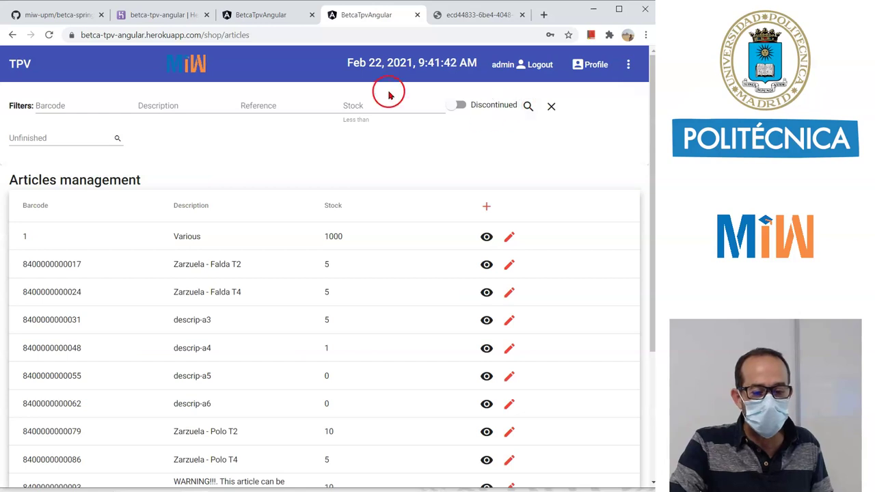
{"action": "scroll", "coordinate": [377, 351], "scroll_direction": "down", "scroll_amount": 3}
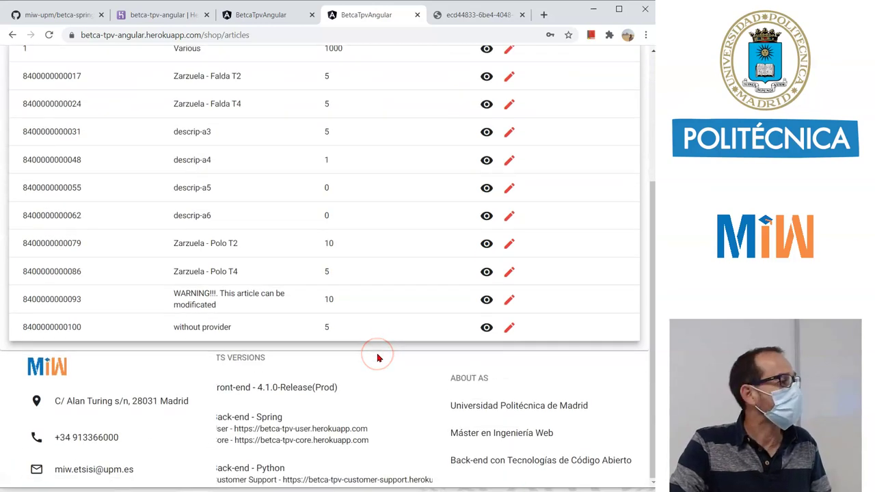
{"action": "scroll", "coordinate": [377, 355], "scroll_direction": "up", "scroll_amount": 3}
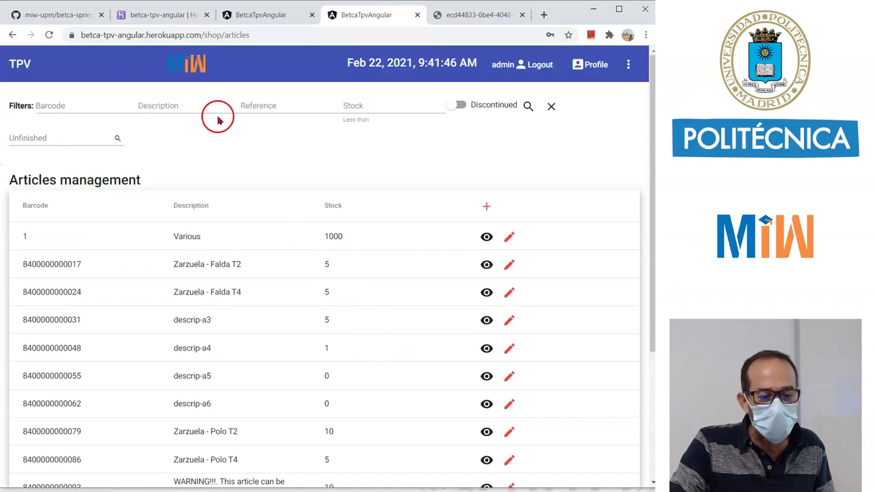
{"action": "left_click", "coordinate": [202, 103]}
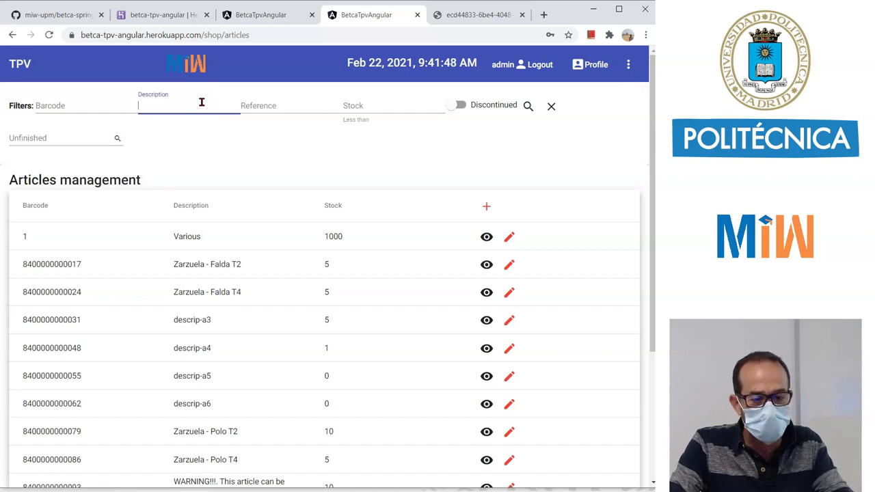
{"action": "type", "text": "z"}
{"action": "left_click", "coordinate": [528, 106]}
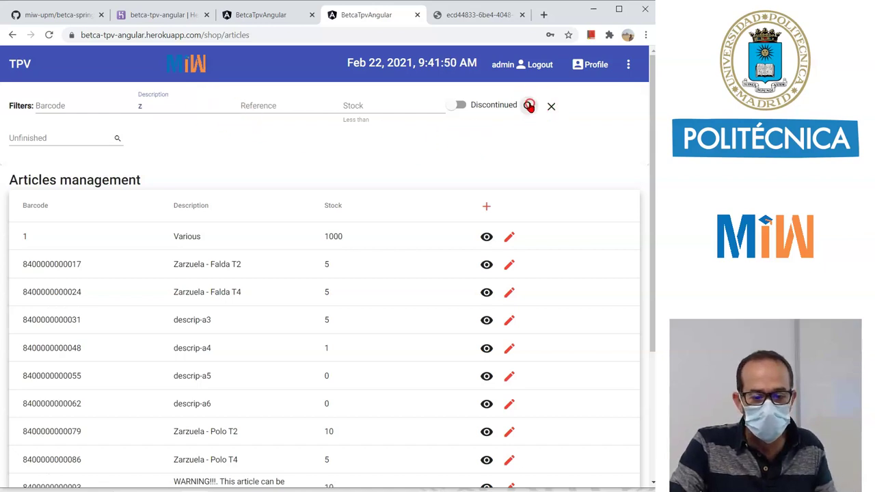